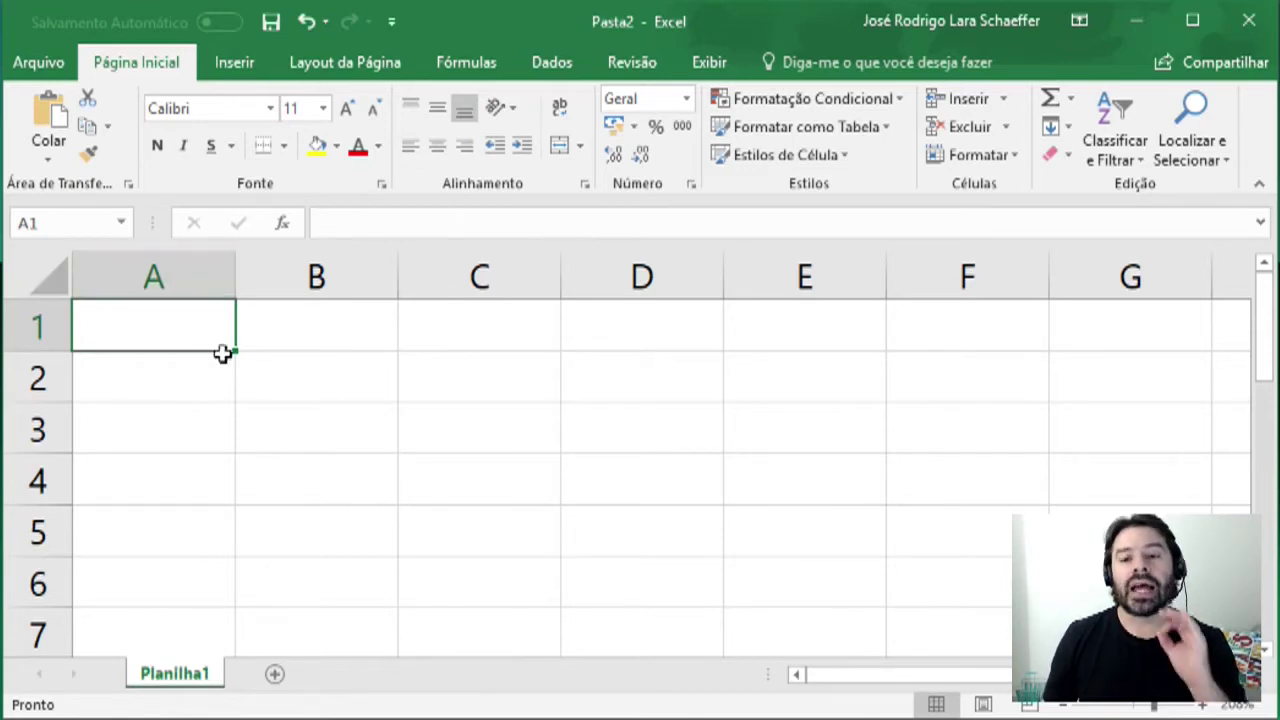
# Enter 4, 5 and 6 into cells A1:A3
pyautogui.click(300, 372)
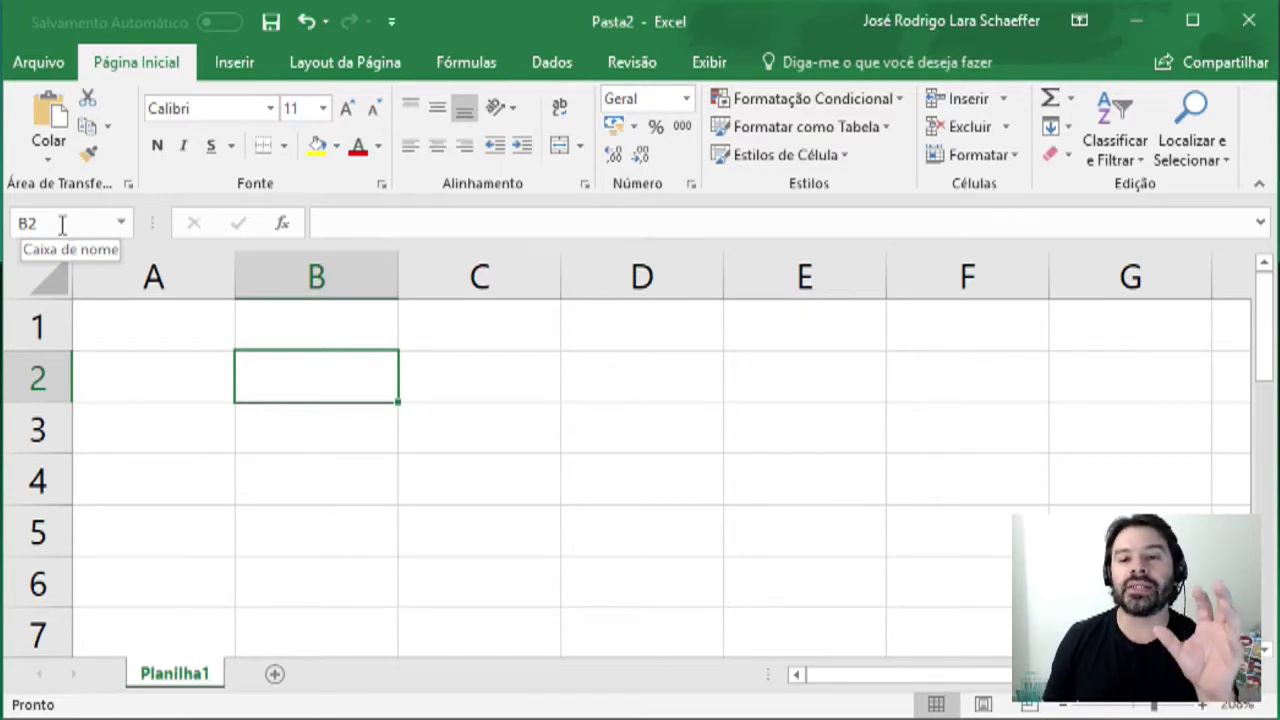
pyautogui.click(620, 432)
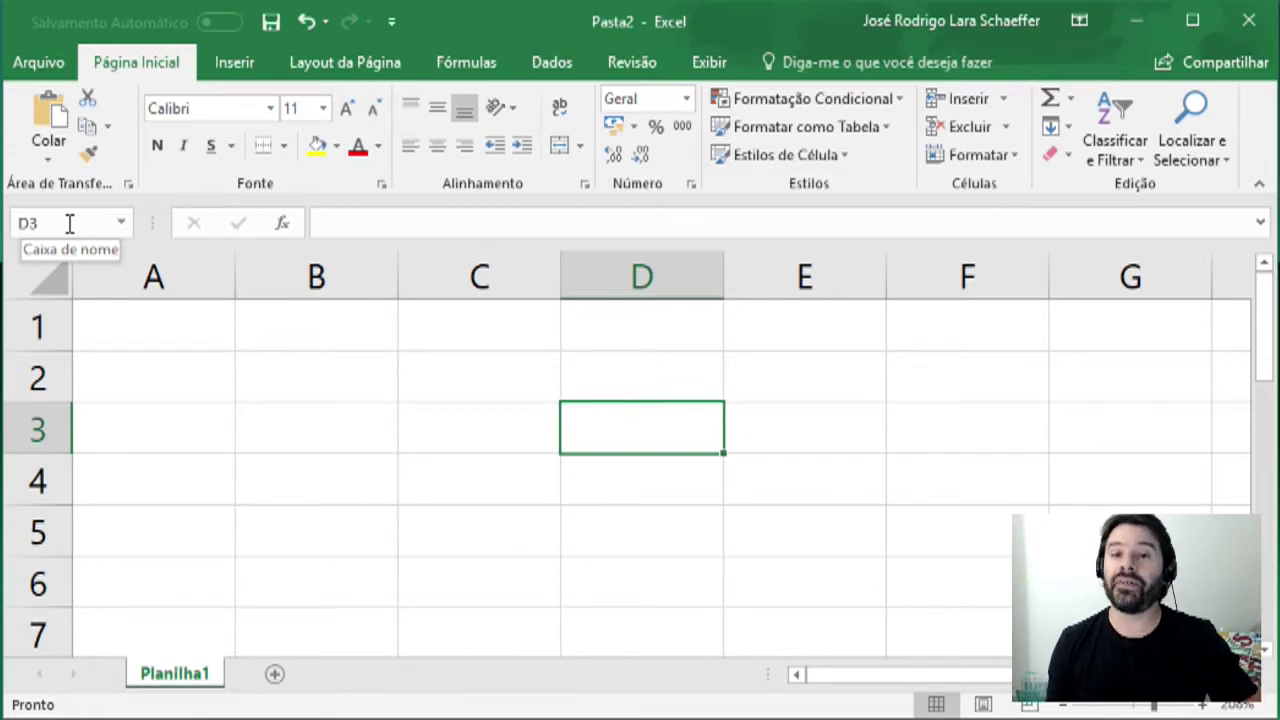
pyautogui.click(132, 327)
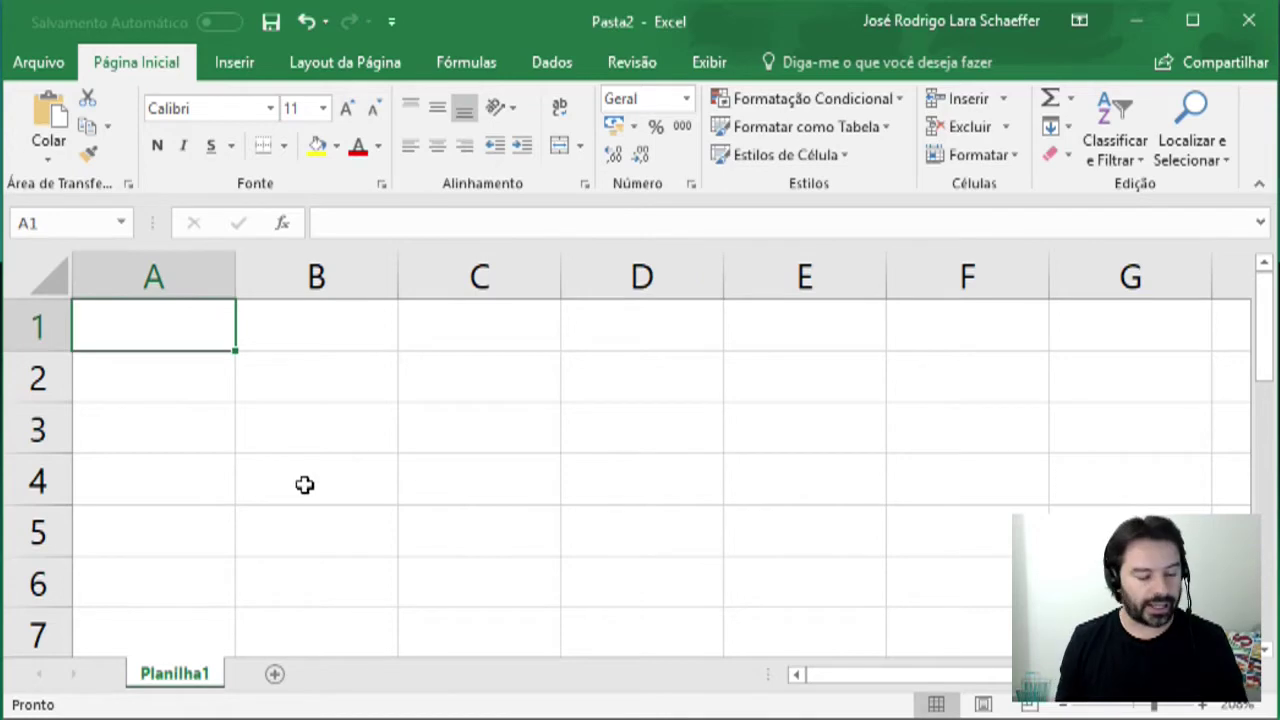
pyautogui.write('4')
pyautogui.press('Return')
pyautogui.write('5')
pyautogui.press('Return')
pyautogui.write('6')
pyautogui.press('Tab')
pyautogui.press('Up')
pyautogui.press('Up')
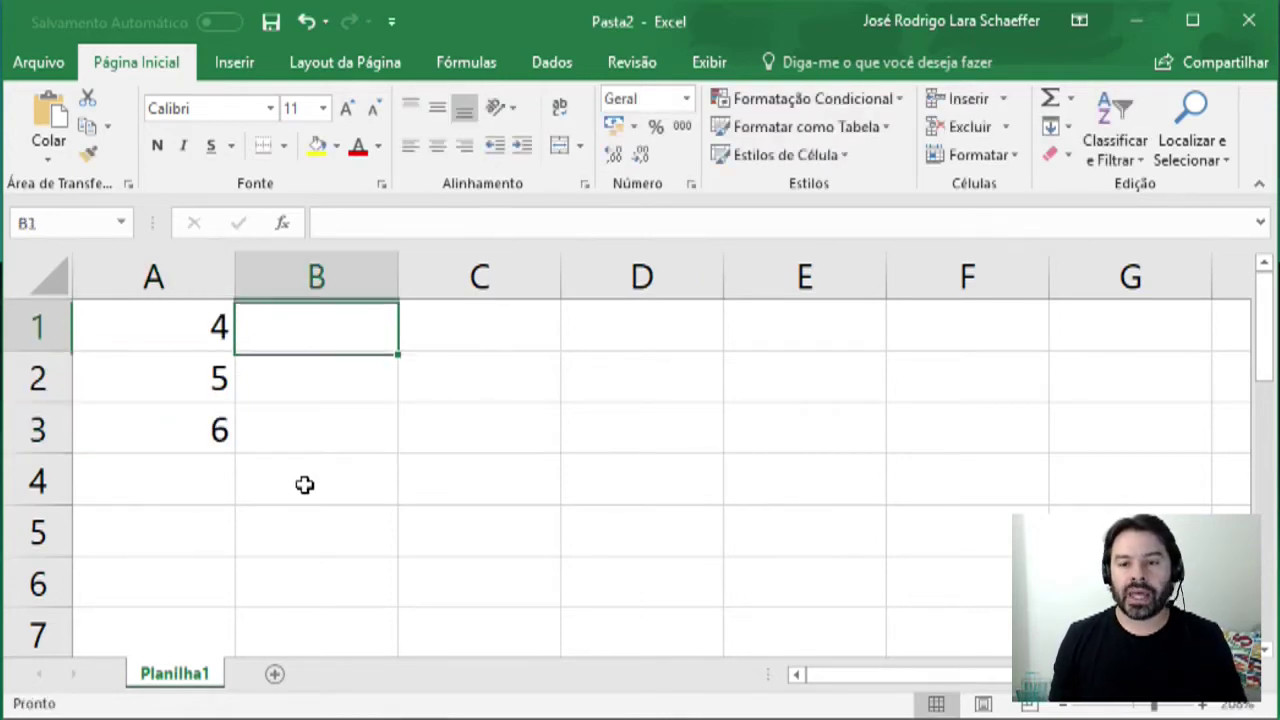
# Enter 10, 20 and 34 into B1:B3, then select the A1:A3 values
pyautogui.write('10')
pyautogui.press('Return')
pyautogui.write('20')
pyautogui.press('Return')
pyautogui.write('34')
pyautogui.press('Return')
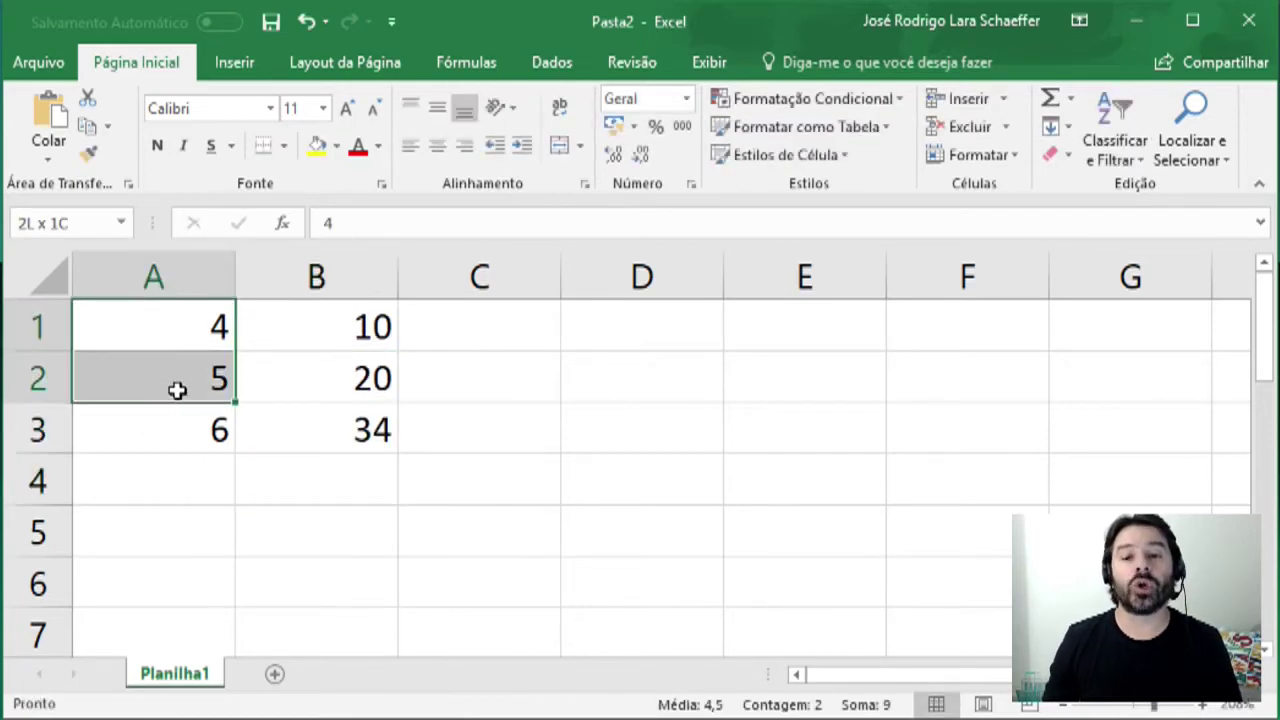
pyautogui.moveTo(170, 323); pyautogui.dragTo(177, 409)
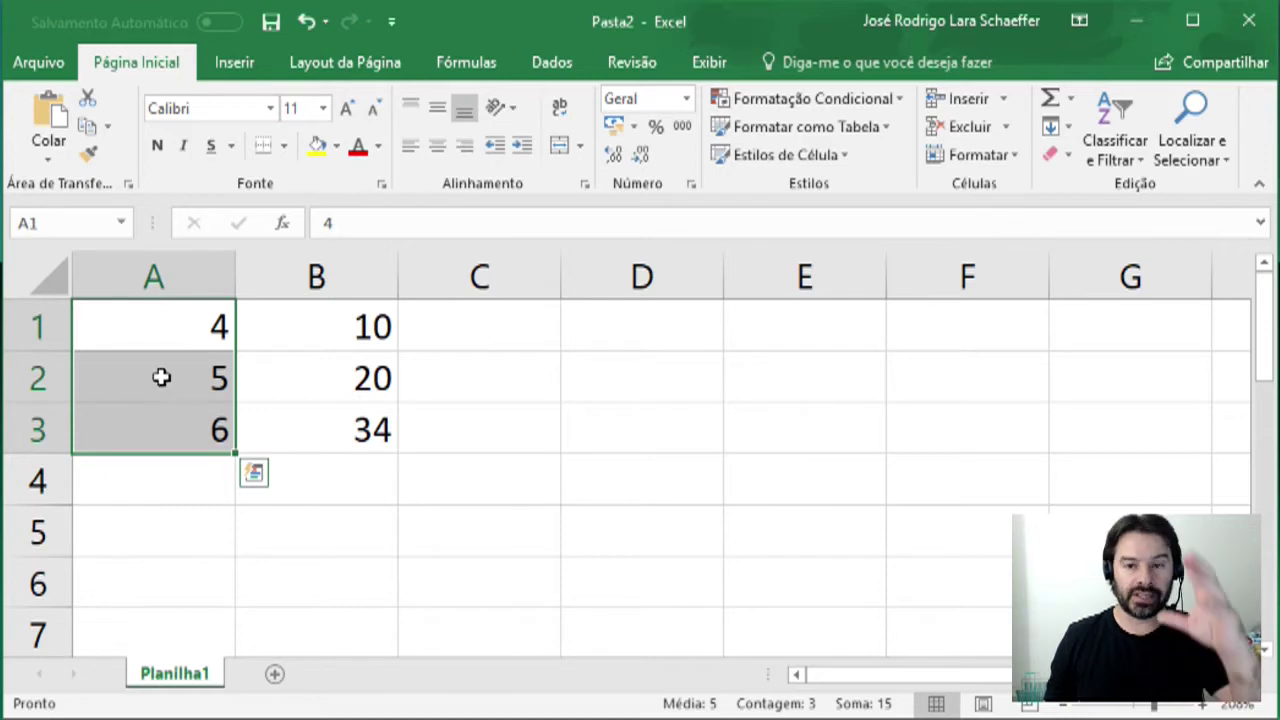
# Name the selected range A1:A3 'aulas' through the Name Box, then select cell A5
pyautogui.click(67, 220)
pyautogui.write('au')
pyautogui.press('Return')
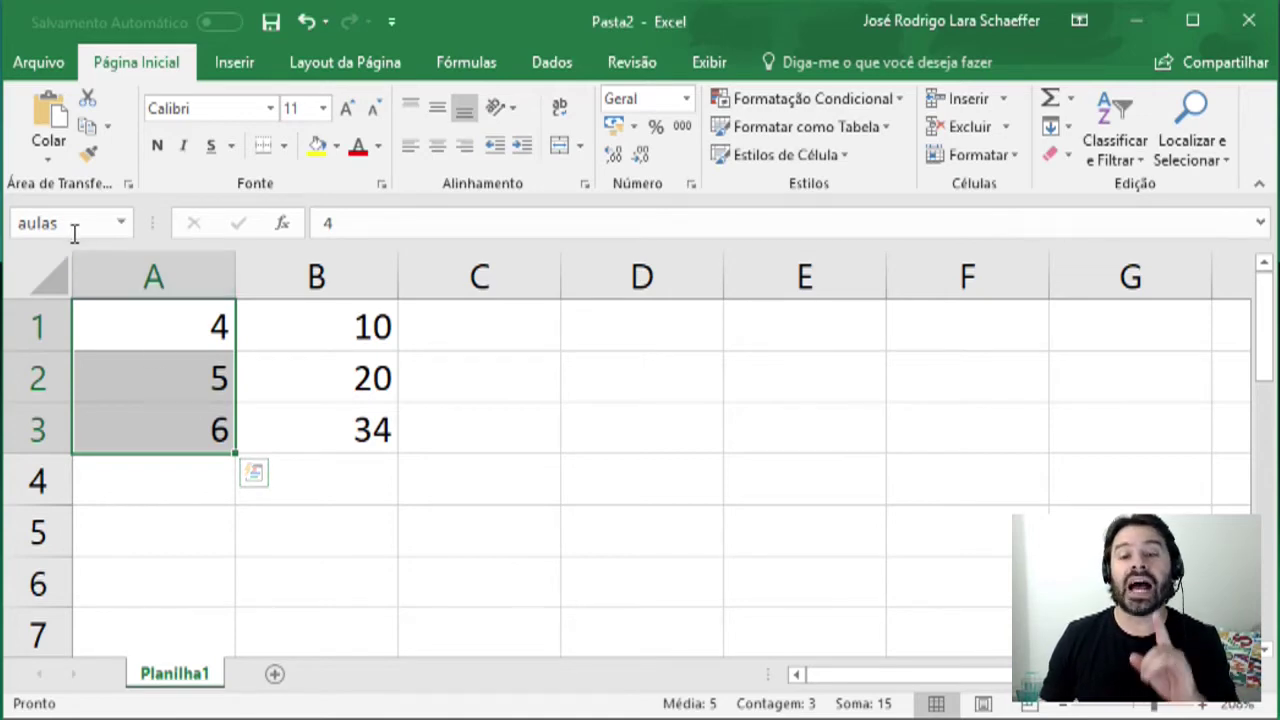
pyautogui.moveTo(208, 500); pyautogui.dragTo(204, 516)
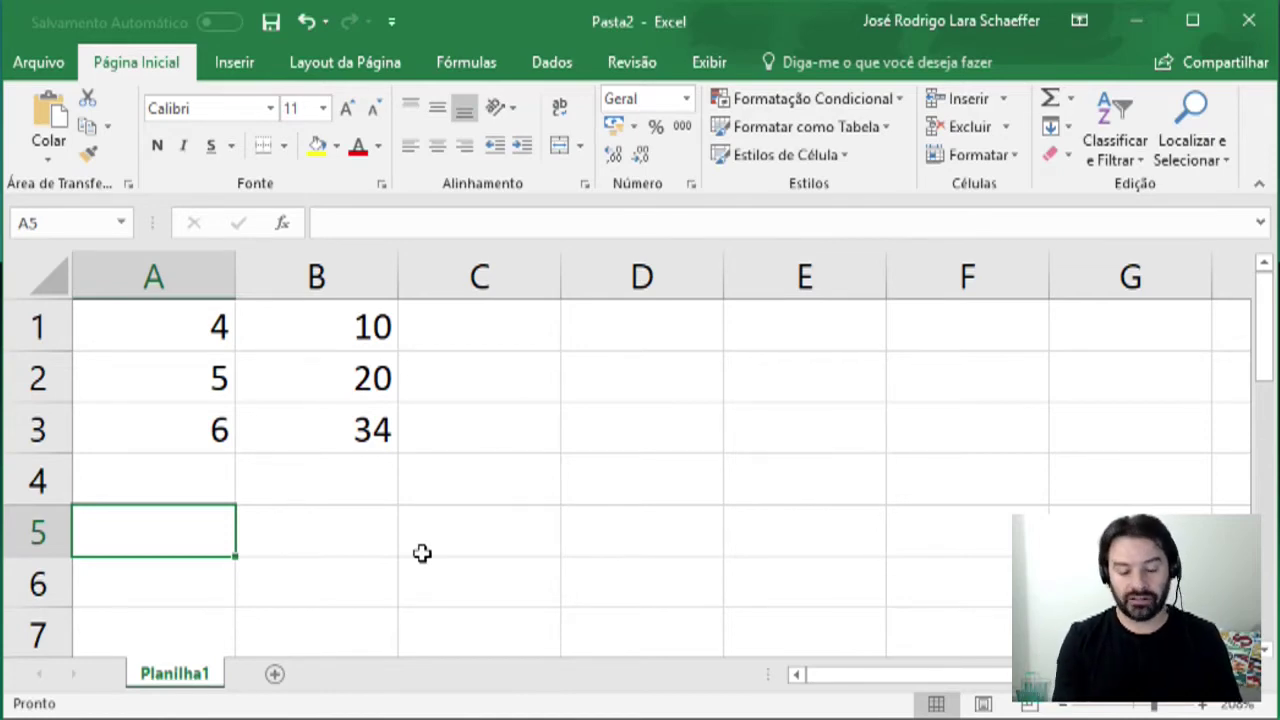
pyautogui.write('=SOMA')
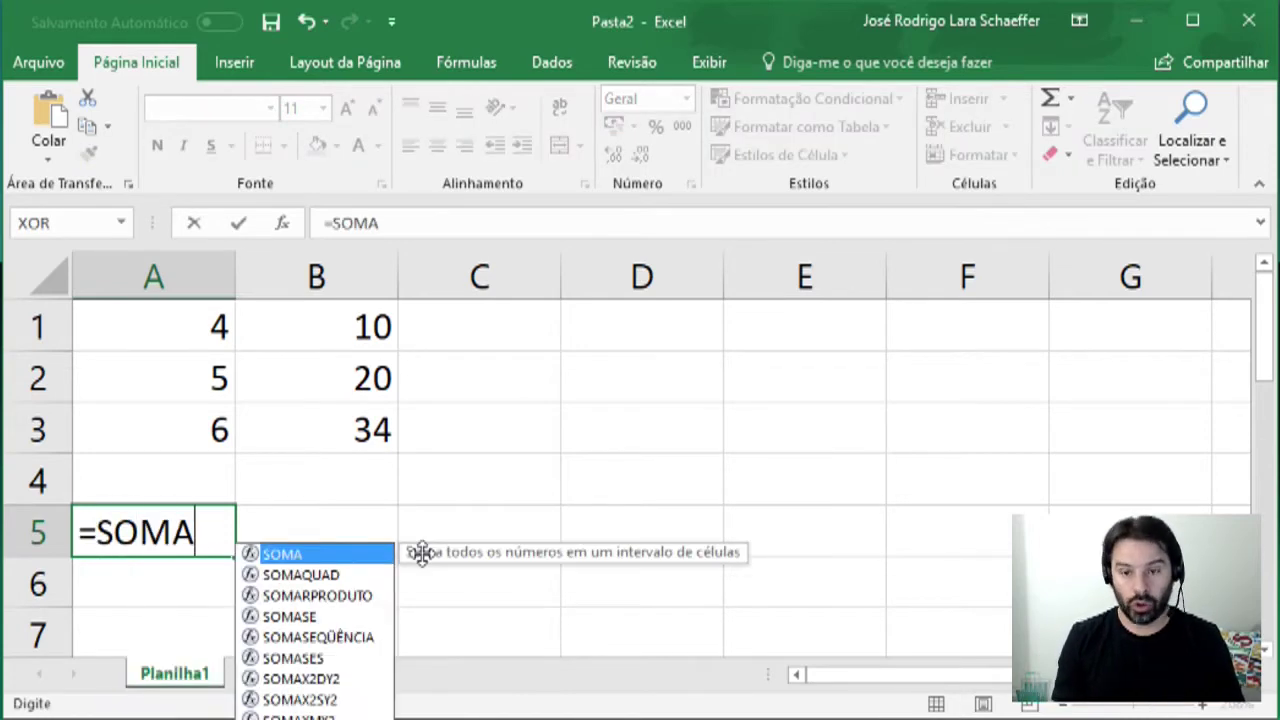
pyautogui.write('(AULAS)')
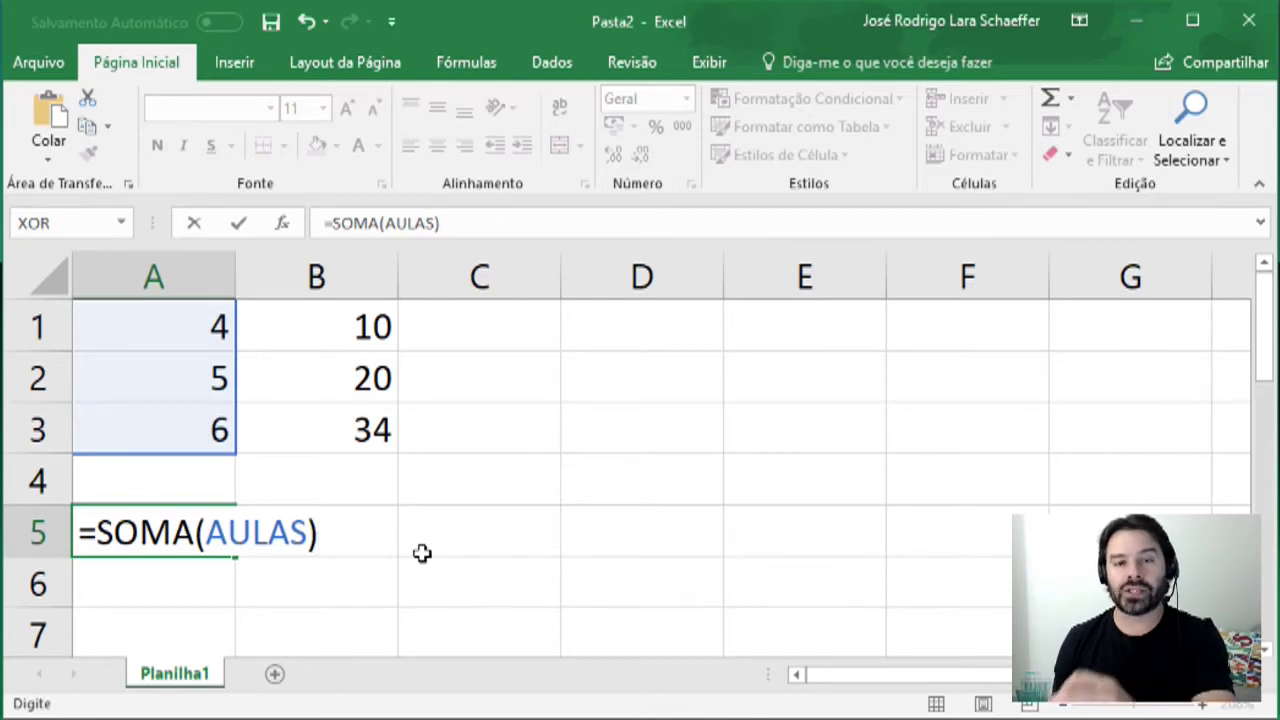
pyautogui.press('Return')
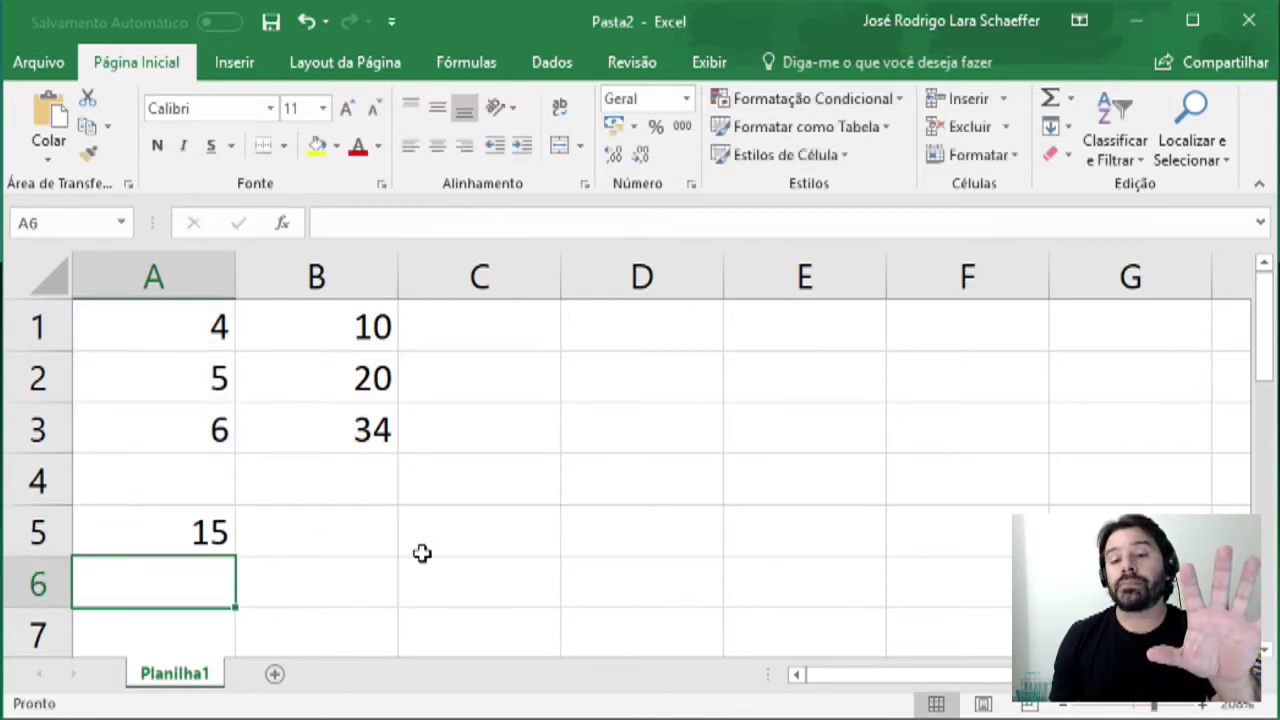
pyautogui.press('Up')
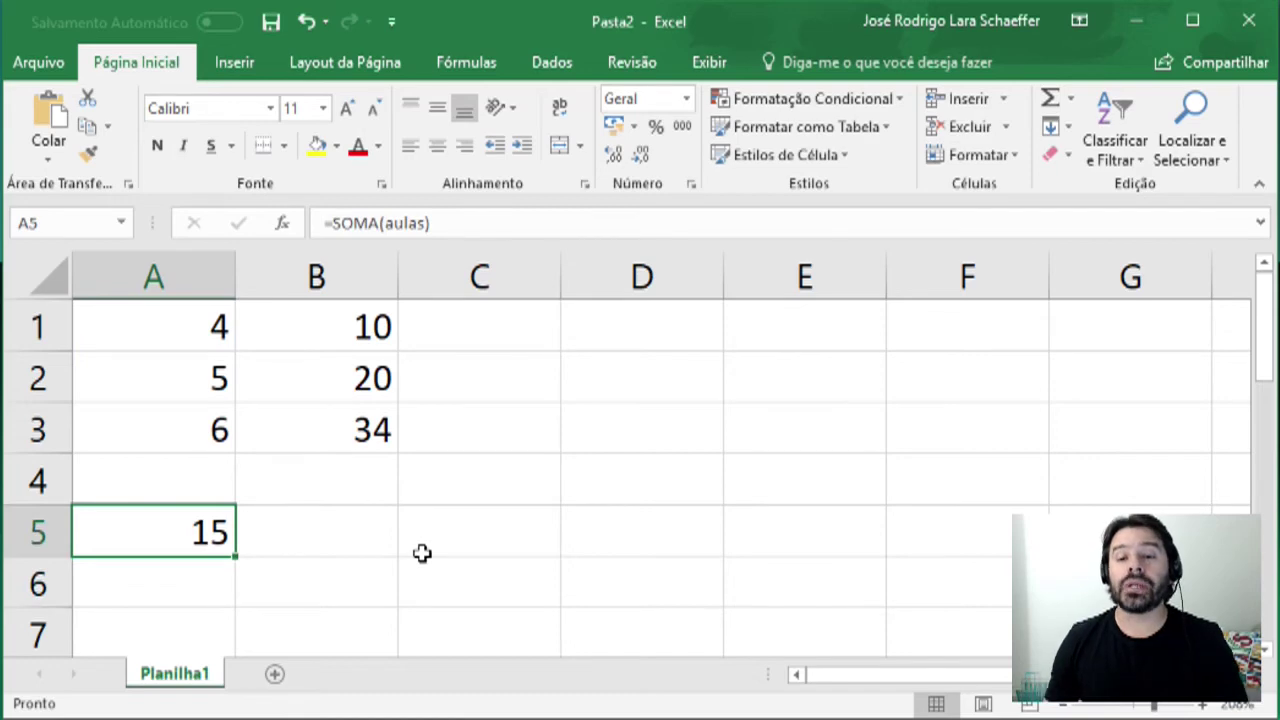
pyautogui.moveTo(176, 338); pyautogui.dragTo(182, 412)
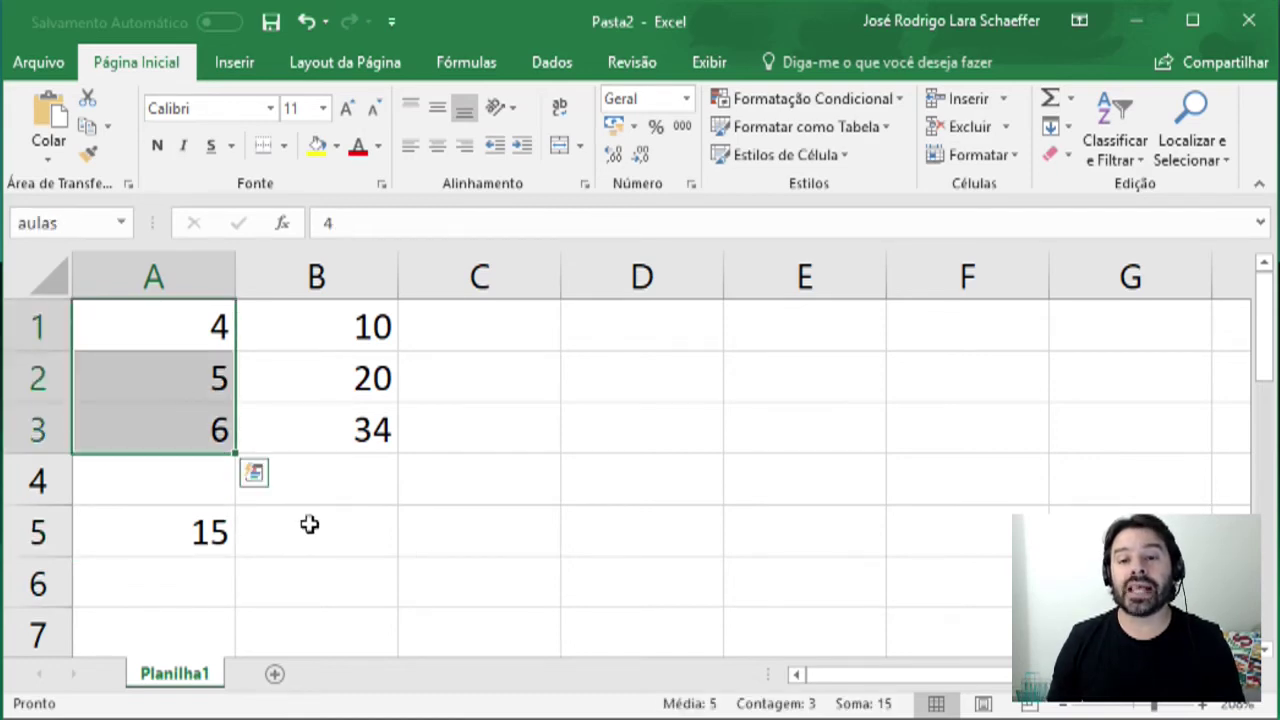
pyautogui.click(200, 530)
pyautogui.press('F2')
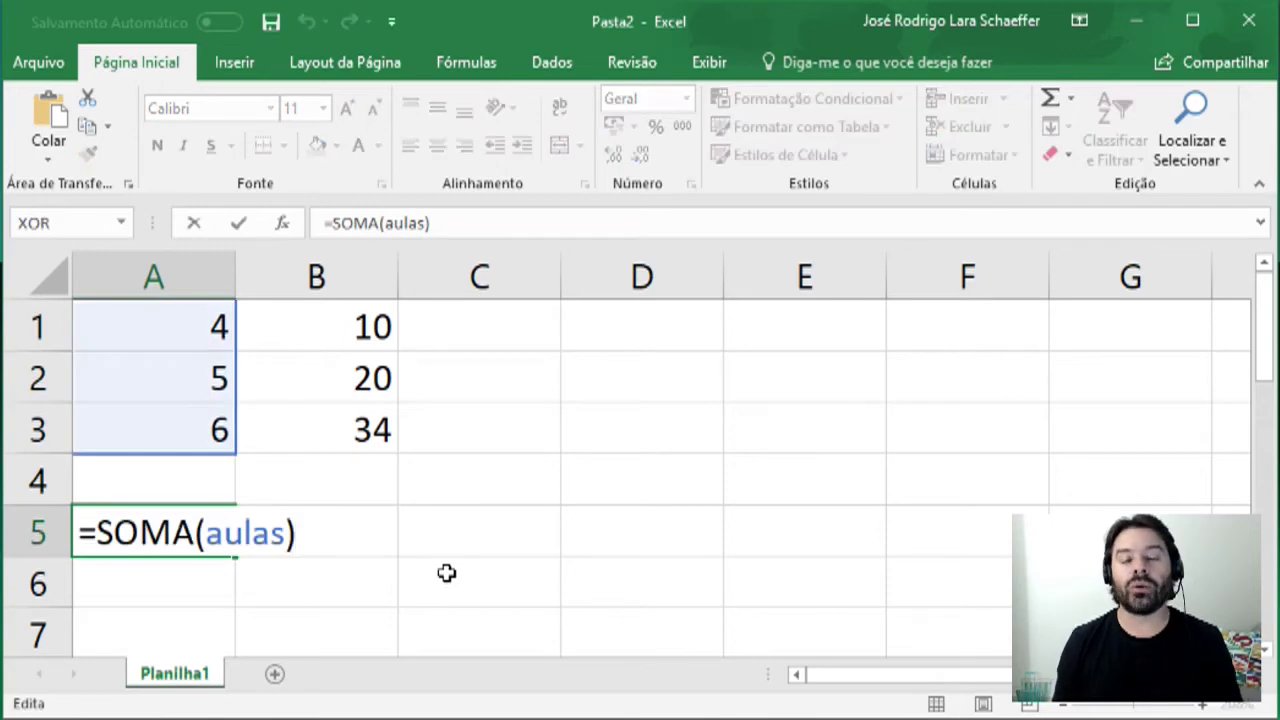
pyautogui.press('Return')
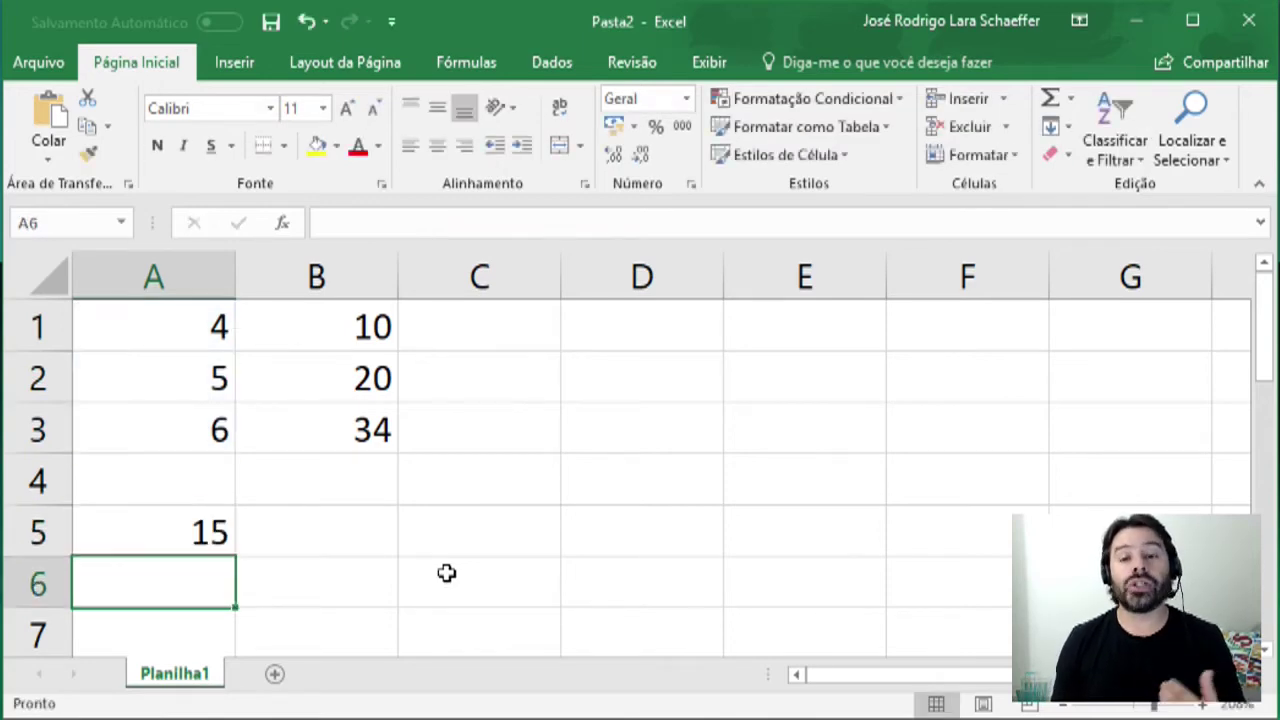
pyautogui.press('Up')
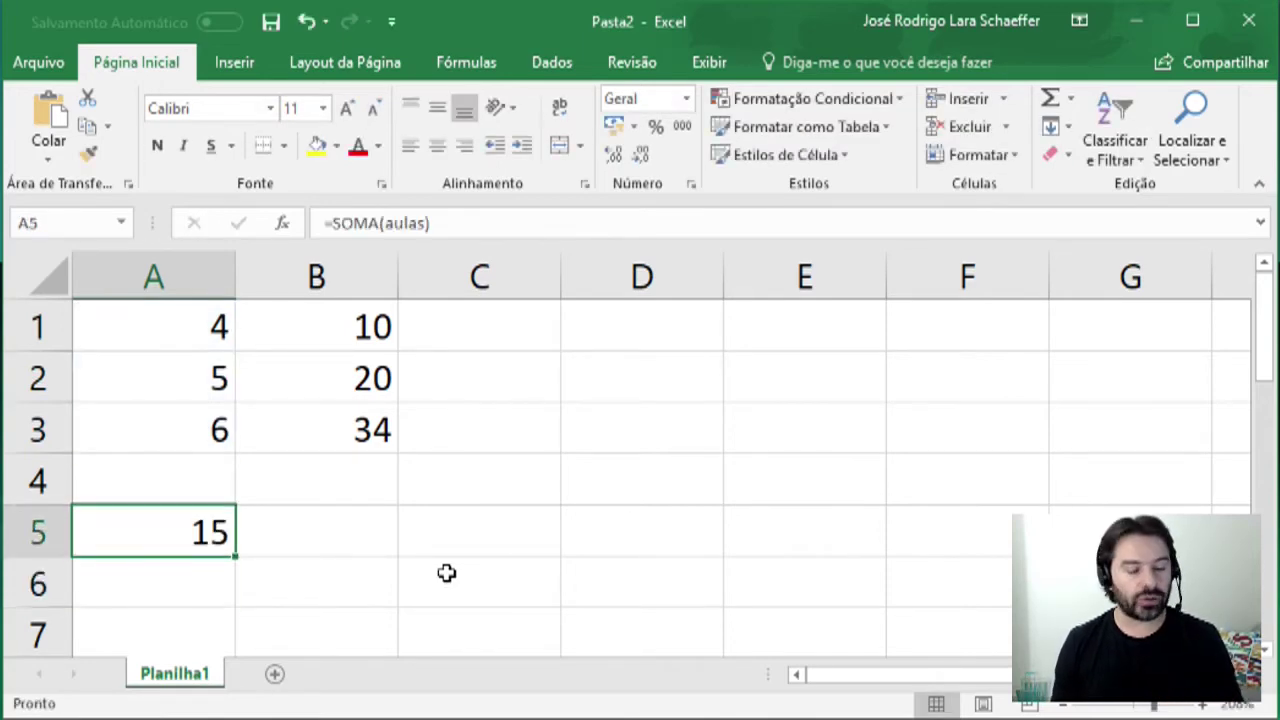
pyautogui.press('F2')
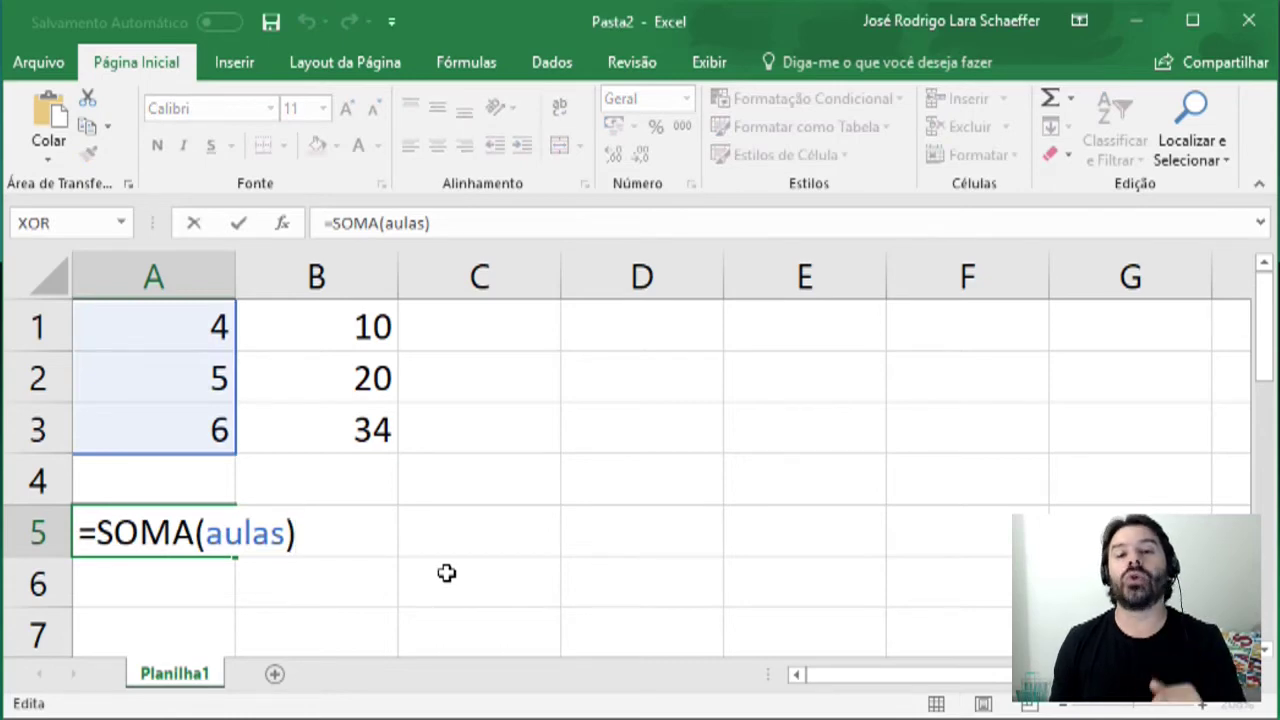
pyautogui.press('Return')
pyautogui.press('Up')
pyautogui.press('Delete')
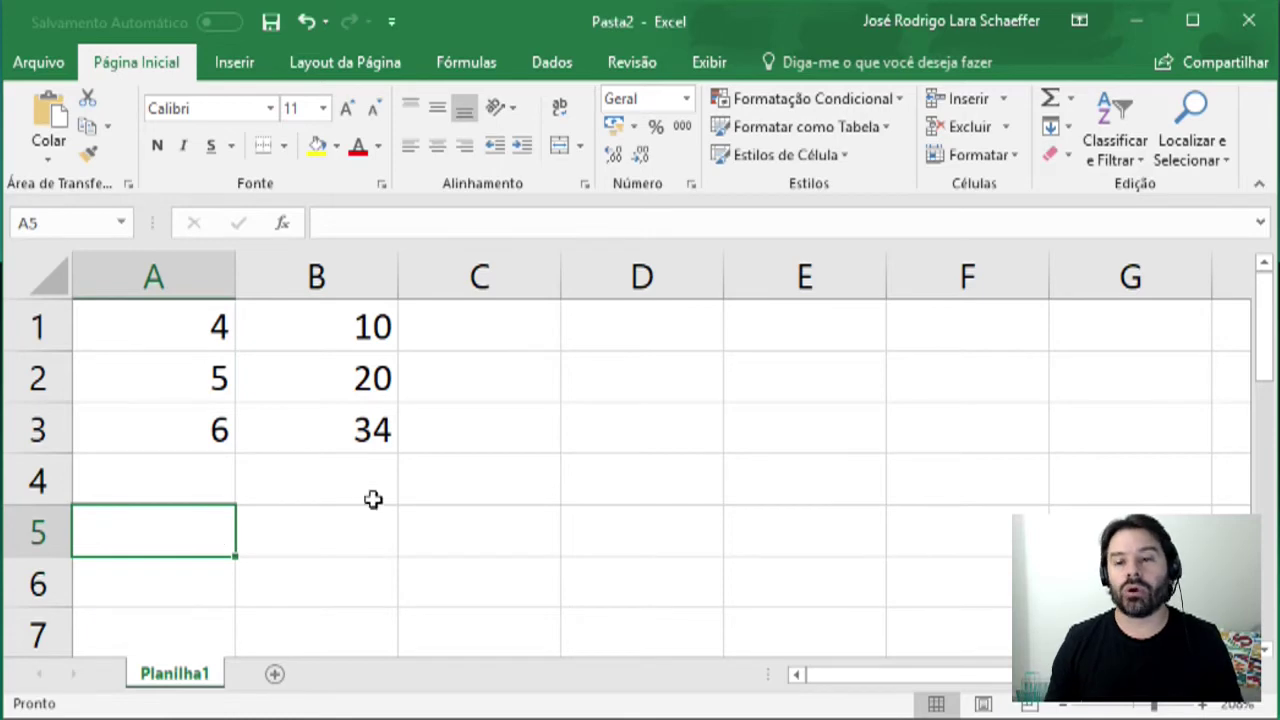
# Select B1:B3 and name it 'CURSOS' in the Name Box, then select cell B5
pyautogui.moveTo(340, 335); pyautogui.dragTo(348, 422)
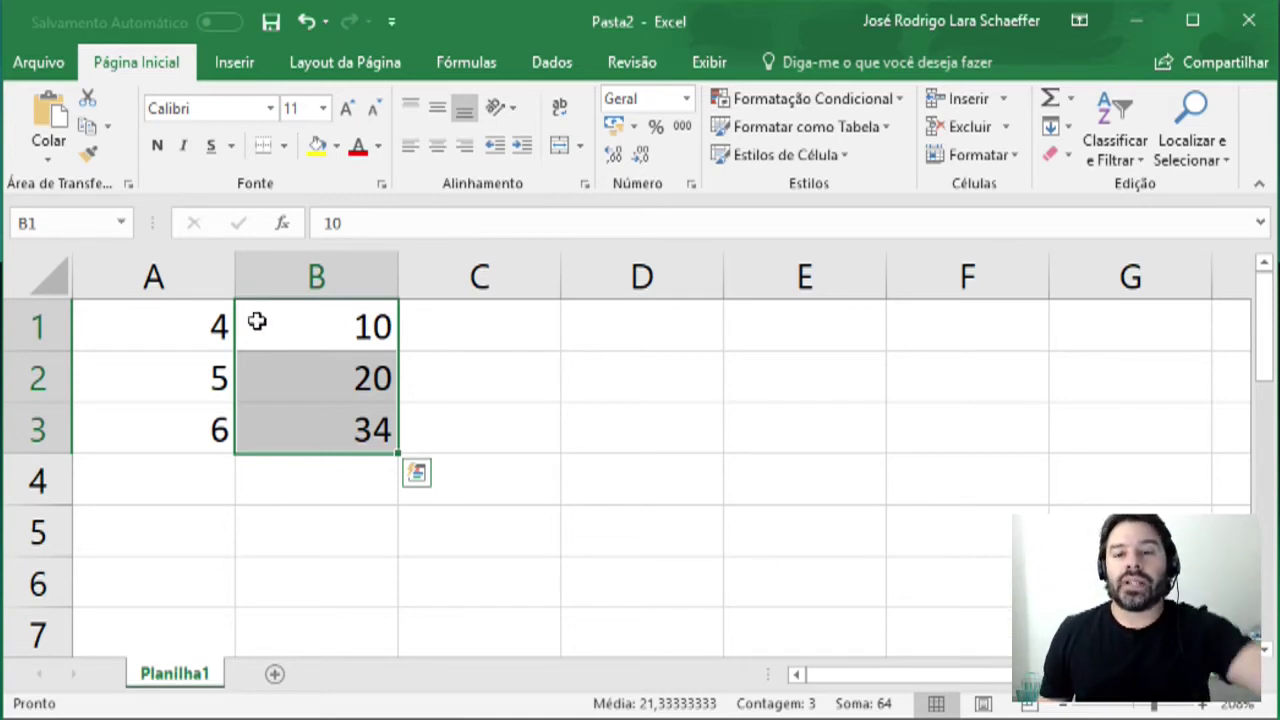
pyautogui.click(30, 222)
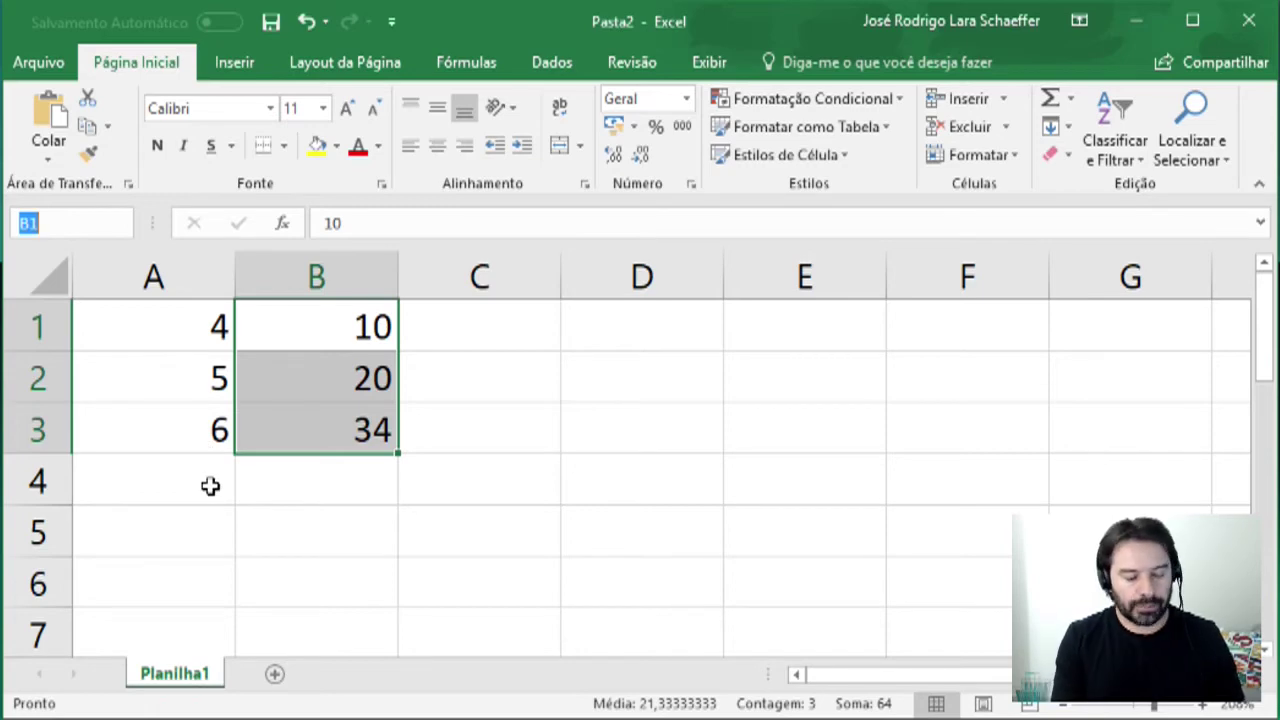
pyautogui.write('CURSOS')
pyautogui.press('Return')
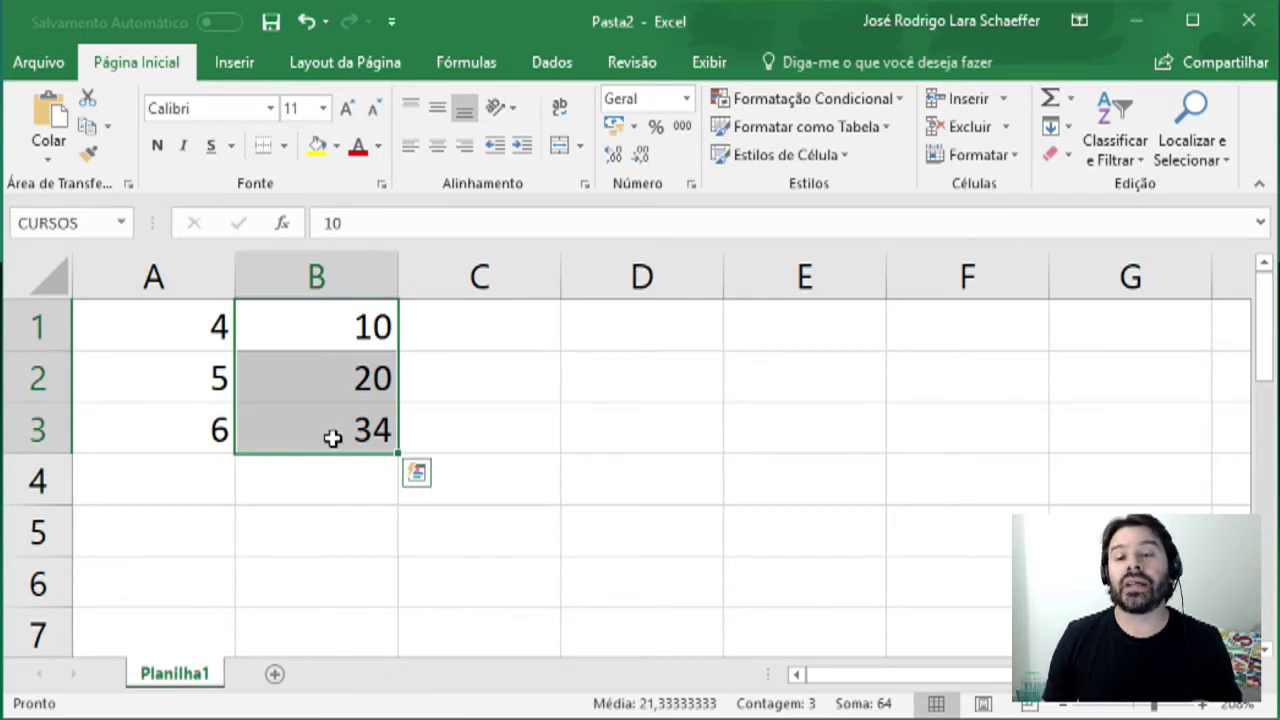
pyautogui.click(277, 543)
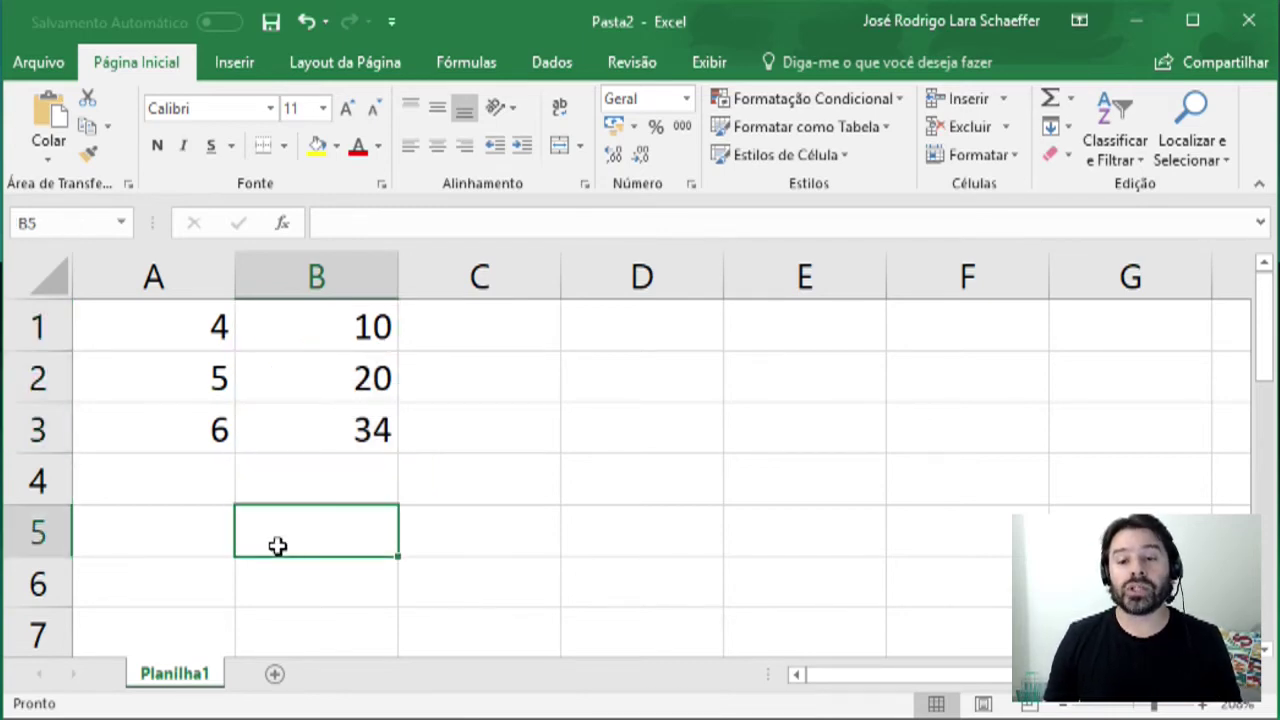
# Enter =MÉDIA(CURSOS) in B5 to get the average 21,3333
pyautogui.write('=MÉDIA')
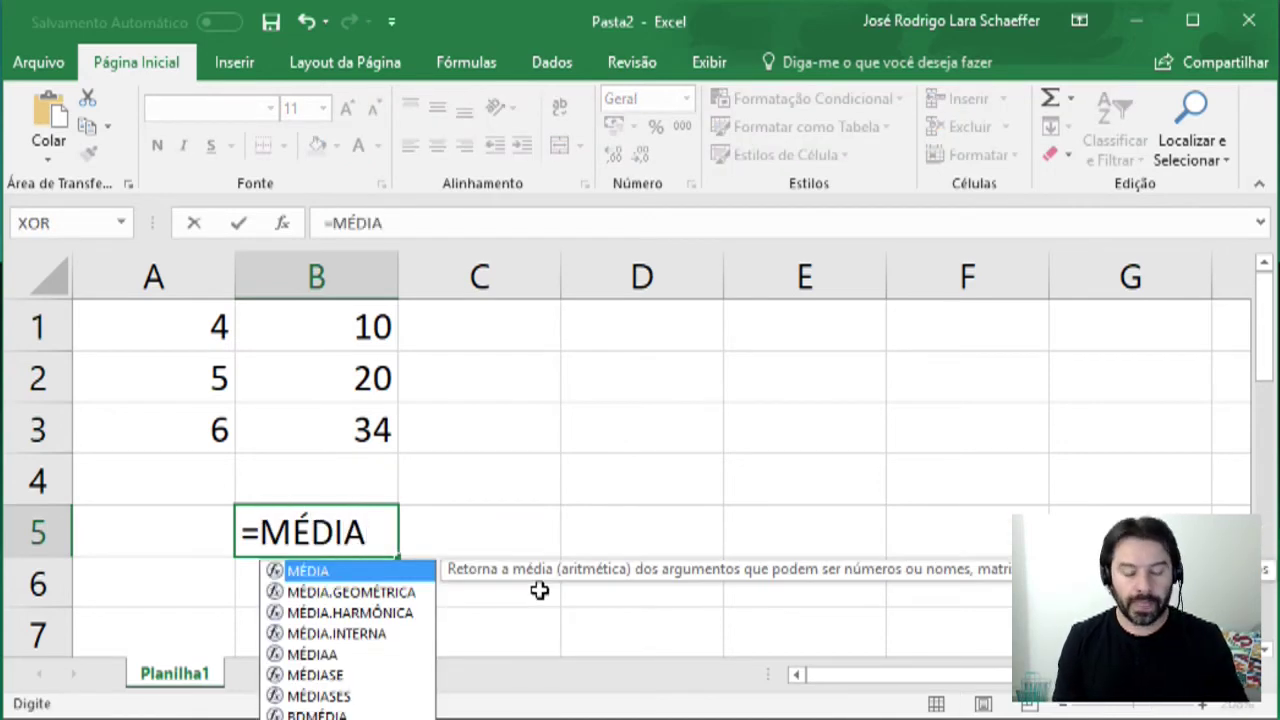
pyautogui.write('(CURSOS')
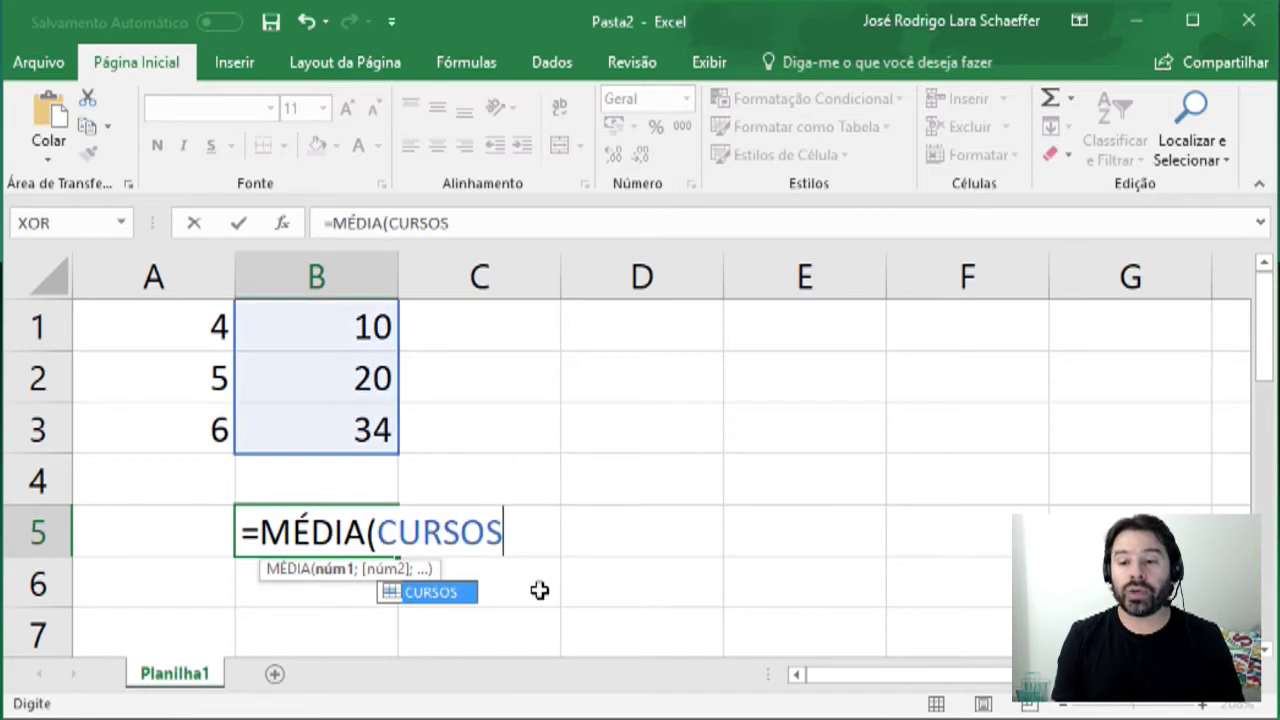
pyautogui.write(')')
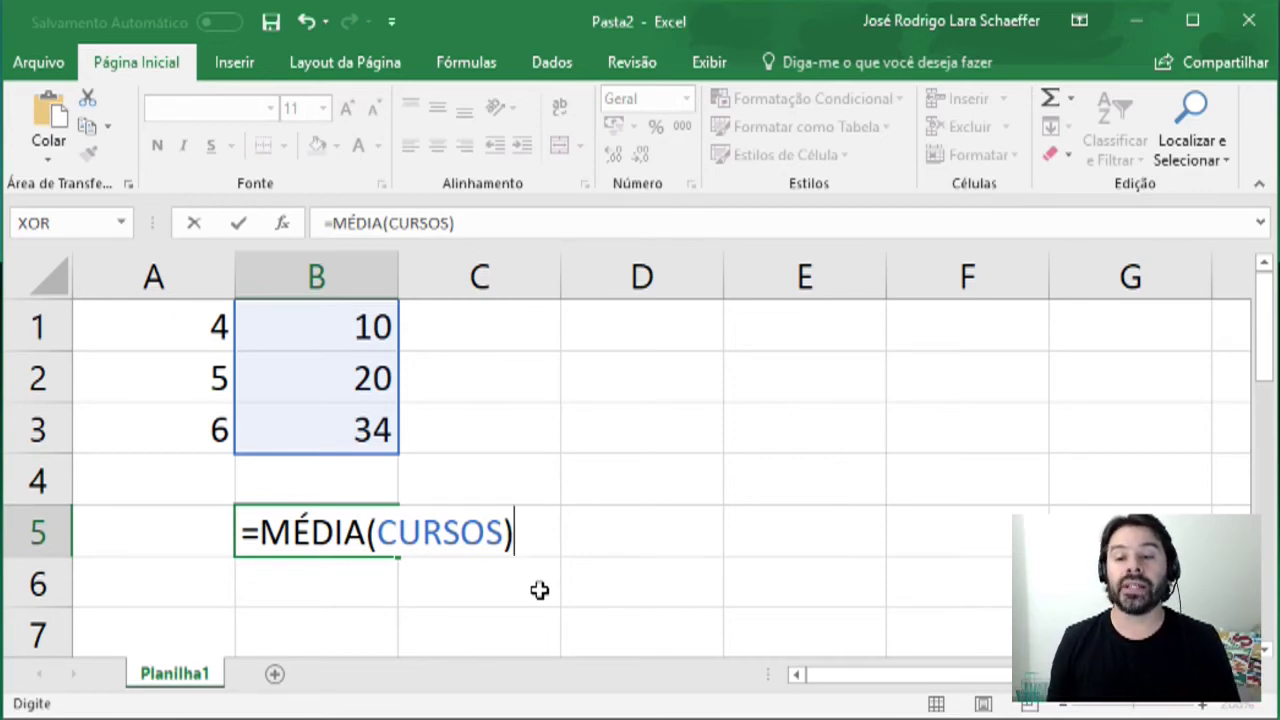
pyautogui.press('Return')
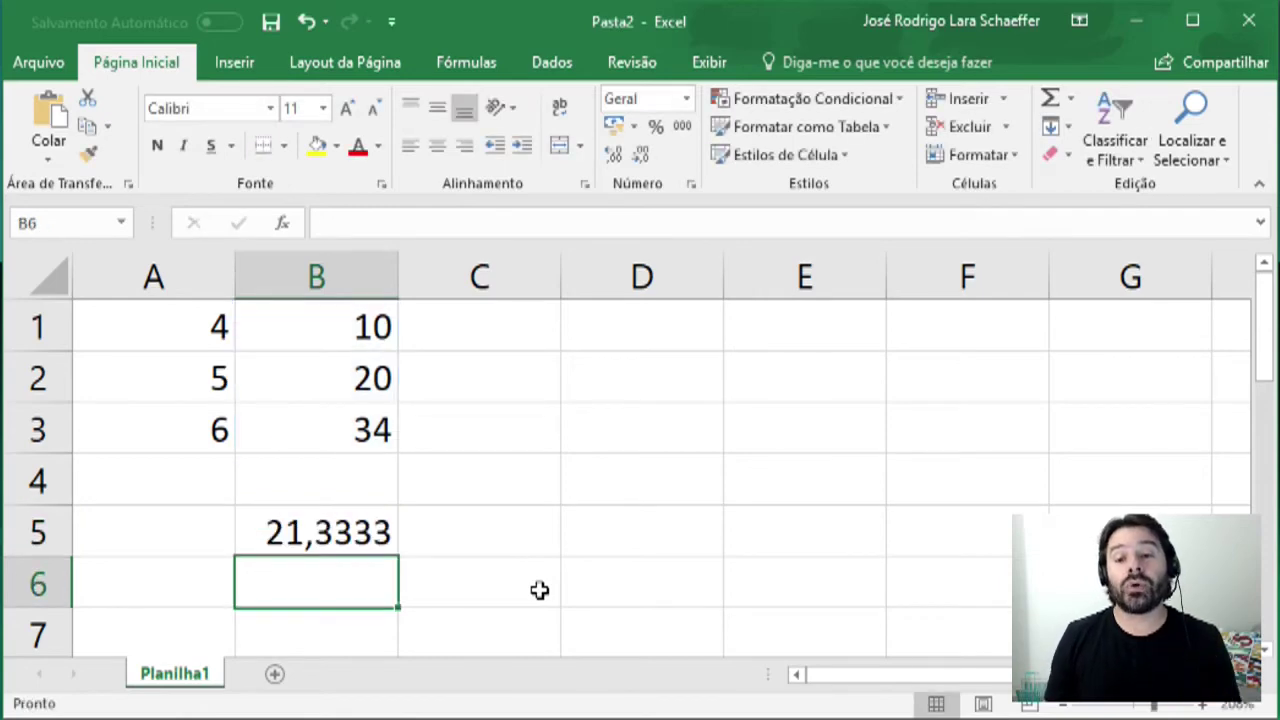
pyautogui.press('Up')
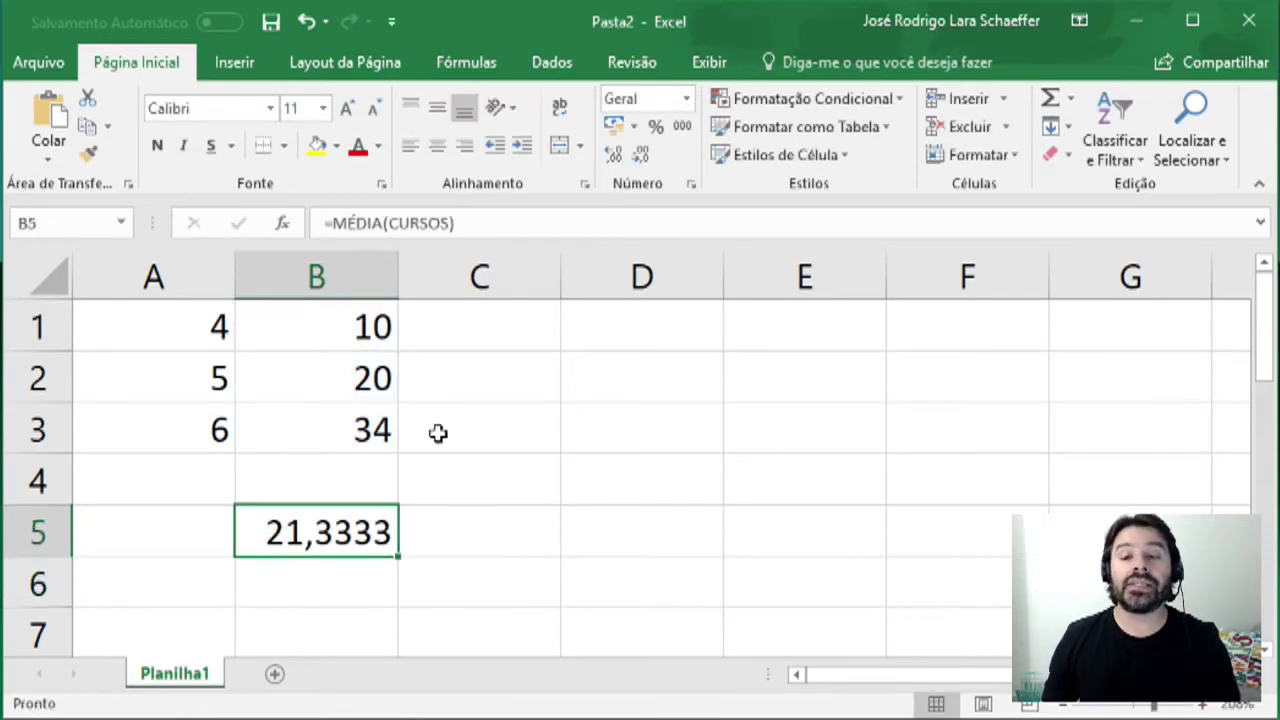
# Highlight B1:B3 for comparison, then open B5's formula for editing to show its range
pyautogui.click(369, 343)
pyautogui.moveTo(369, 343); pyautogui.dragTo(372, 425)
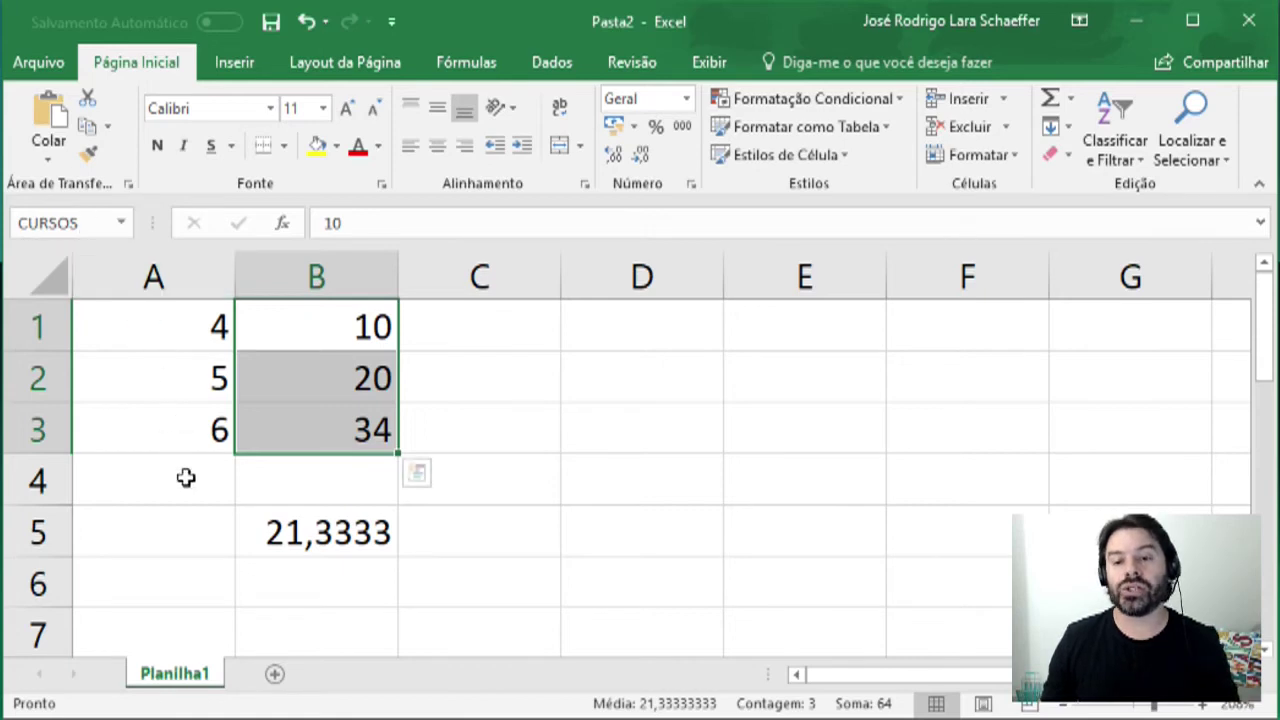
pyautogui.click(307, 531)
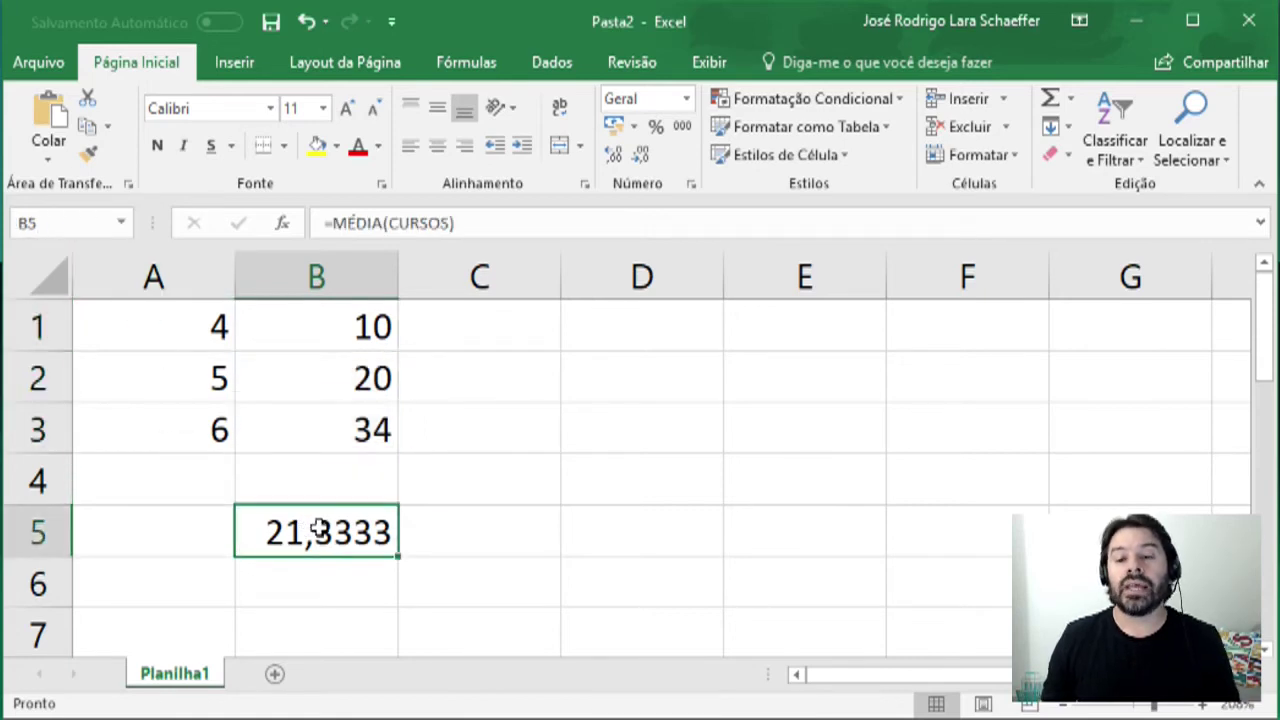
pyautogui.press('F2')
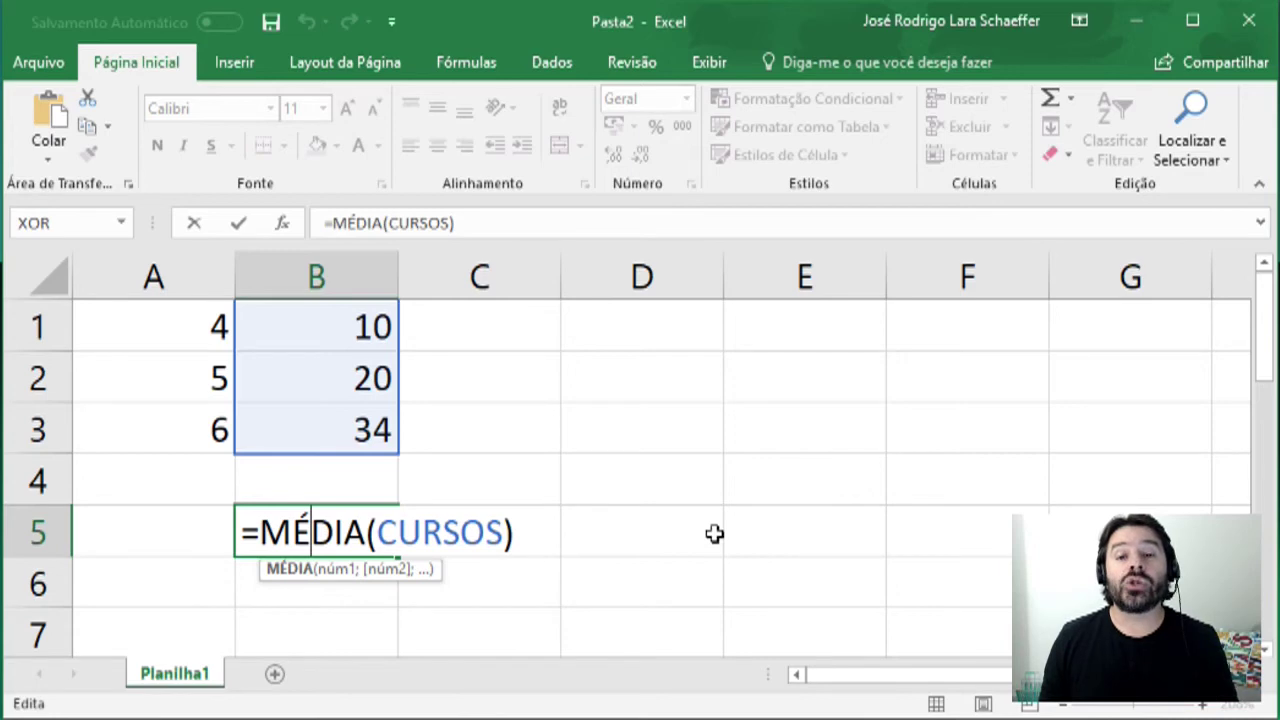
pyautogui.click(533, 538)
# Commit B5's formula, then delete it, move to D4 and open the Name Box list
pyautogui.press('Return')
pyautogui.press('Up')
pyautogui.press('Delete')
pyautogui.press('Up')
pyautogui.press('Right')
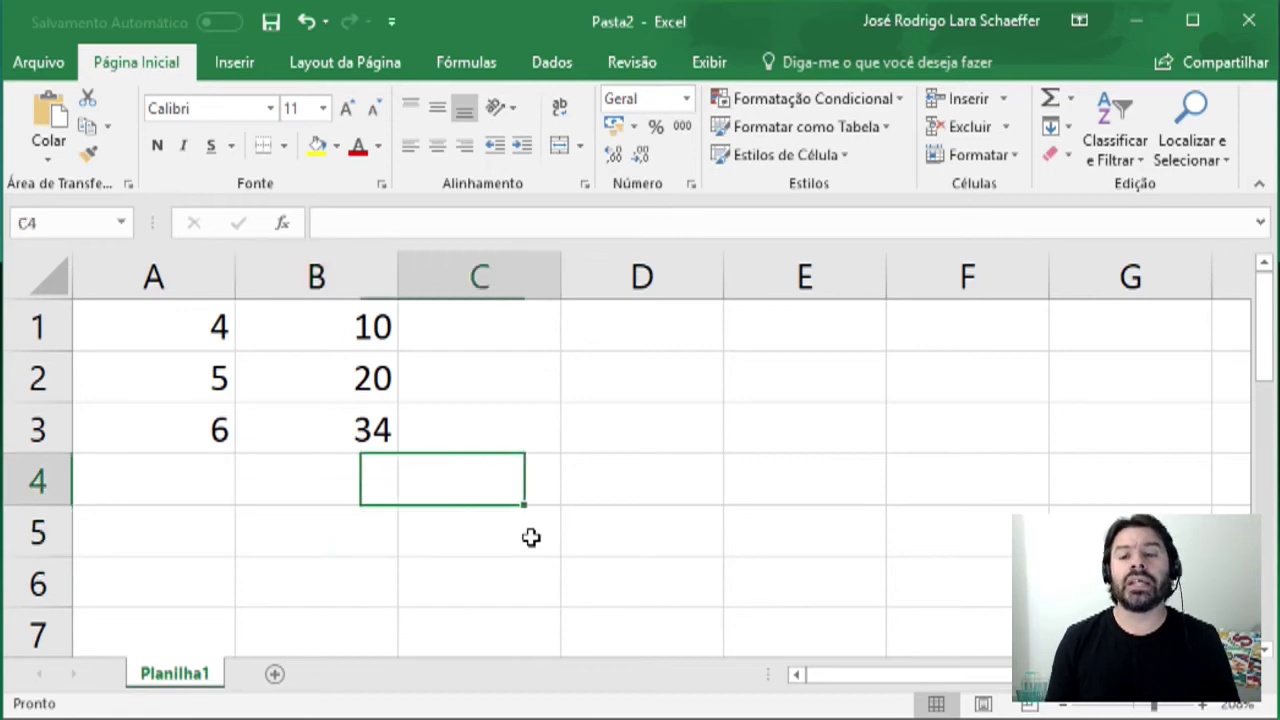
pyautogui.press('Right')
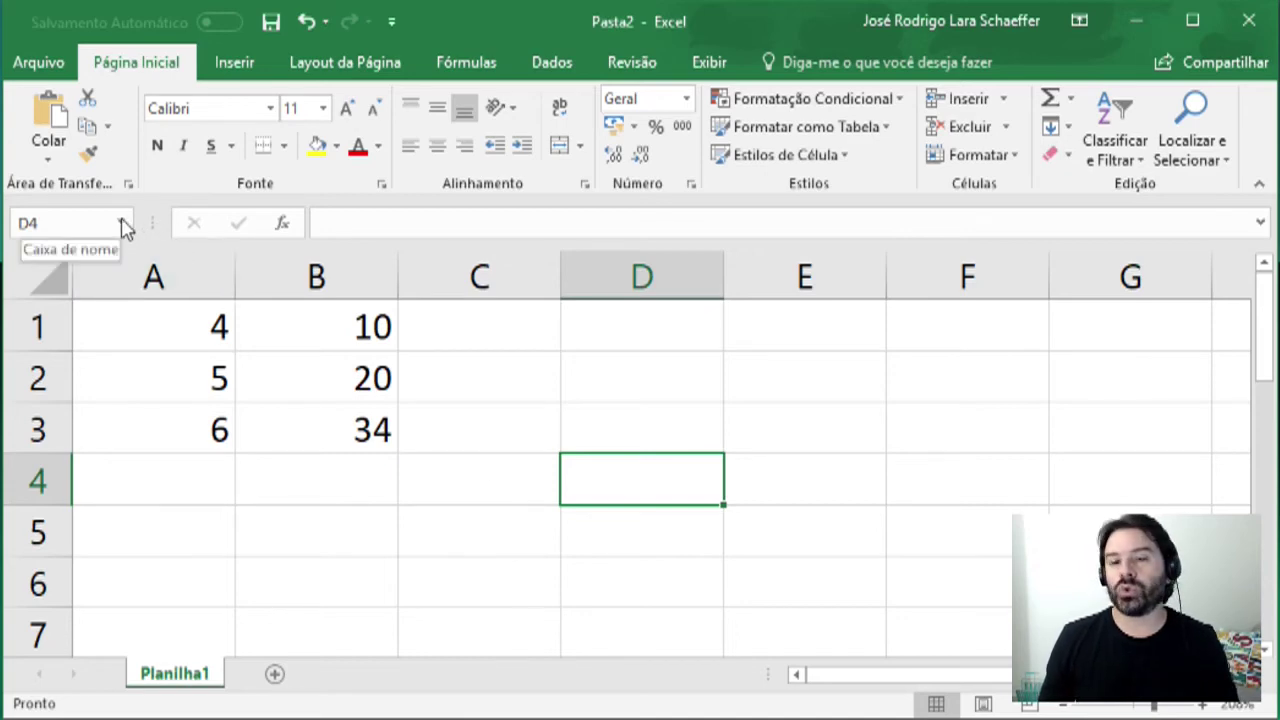
pyautogui.click(122, 224)
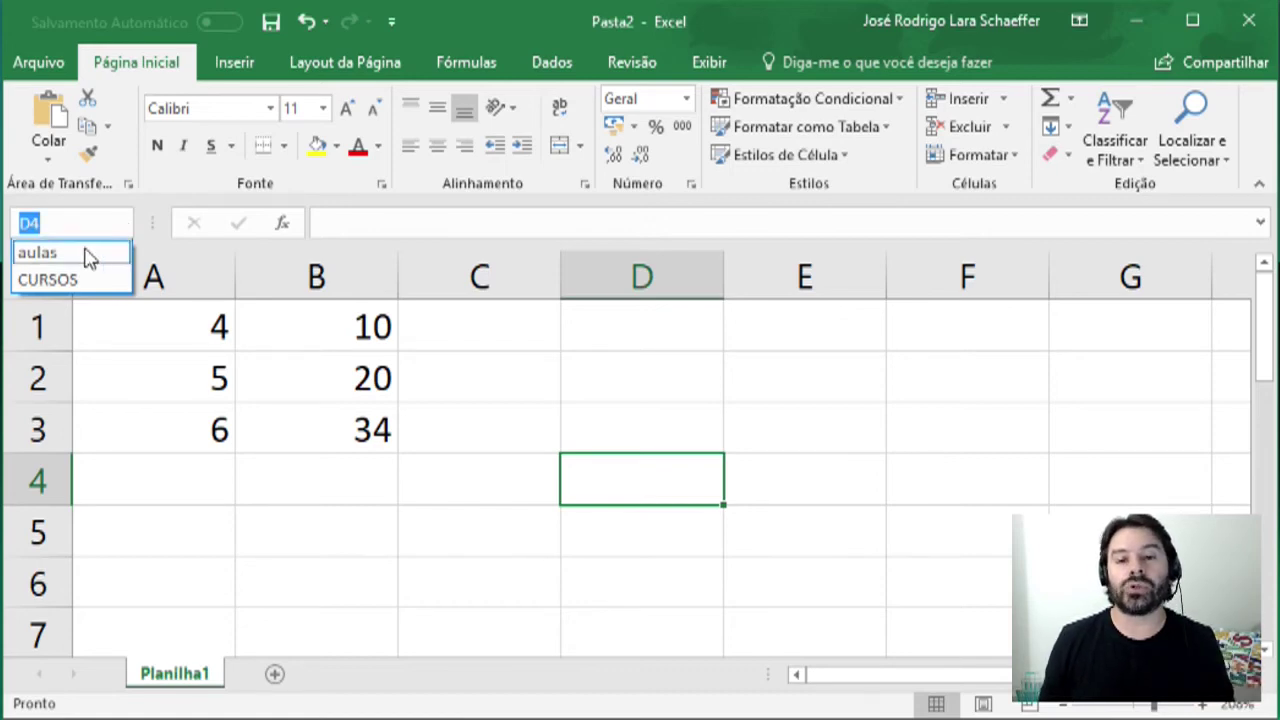
pyautogui.click(86, 252)
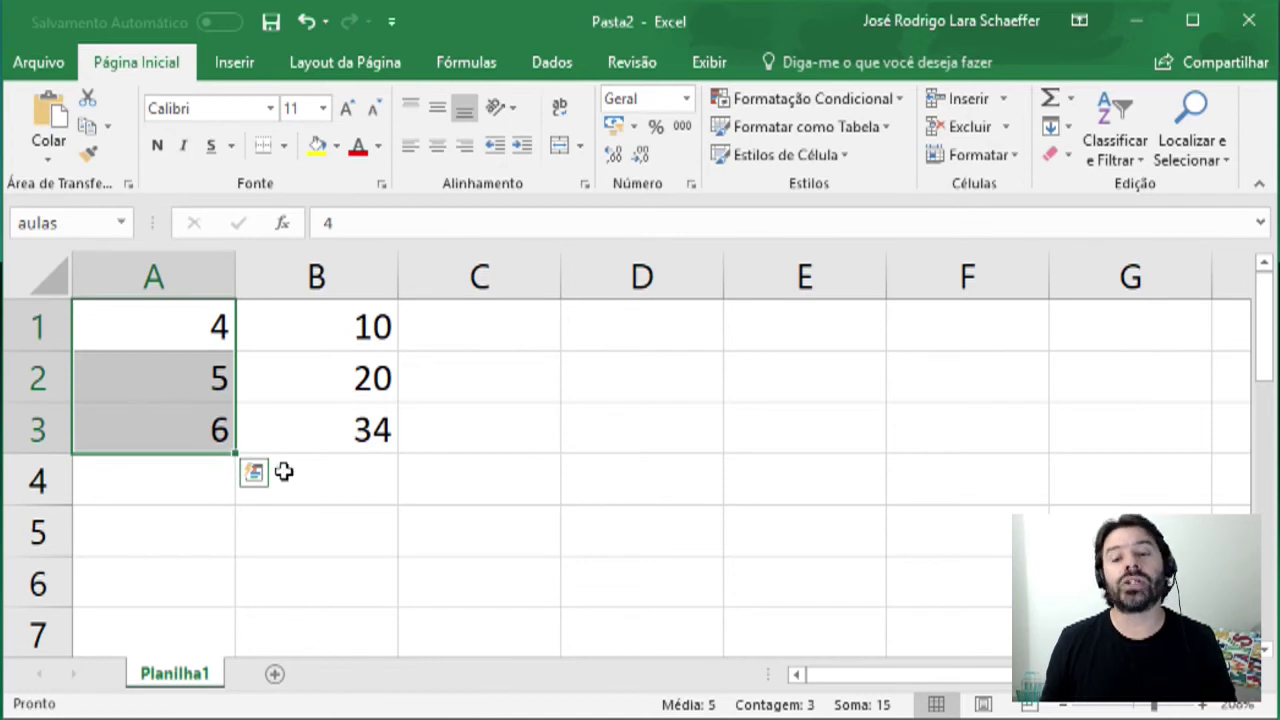
pyautogui.click(628, 486)
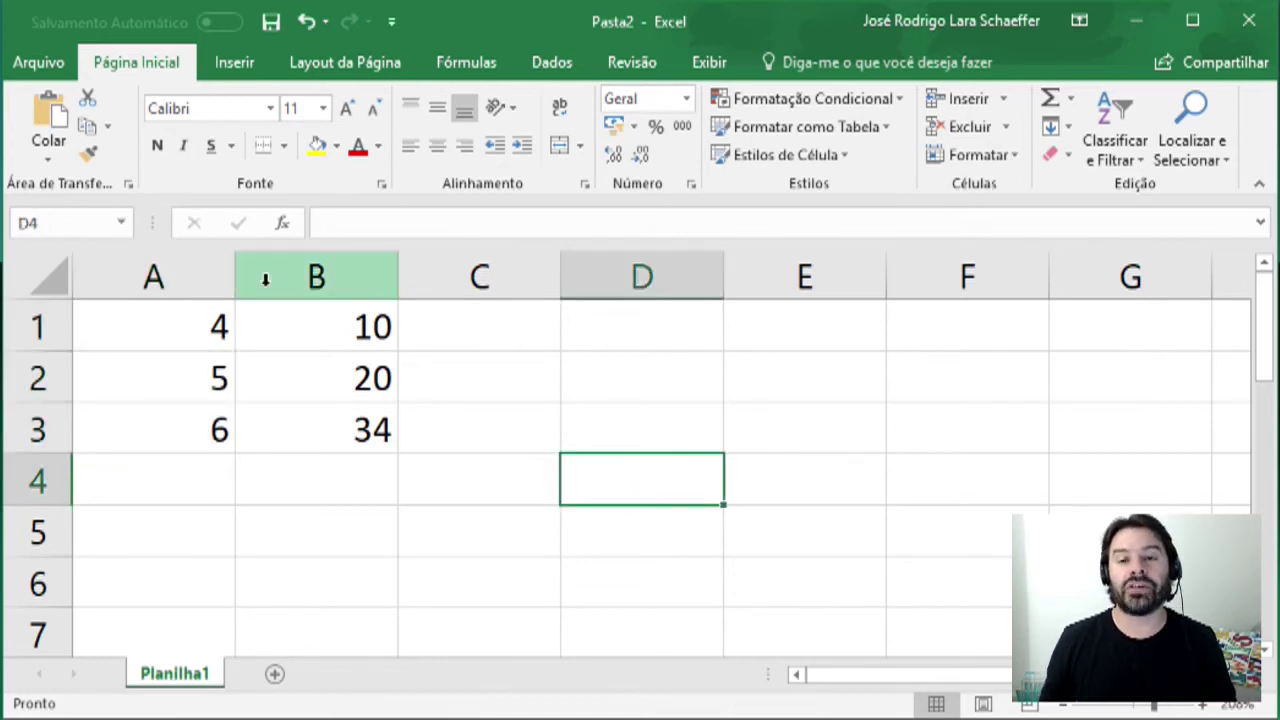
pyautogui.click(121, 223)
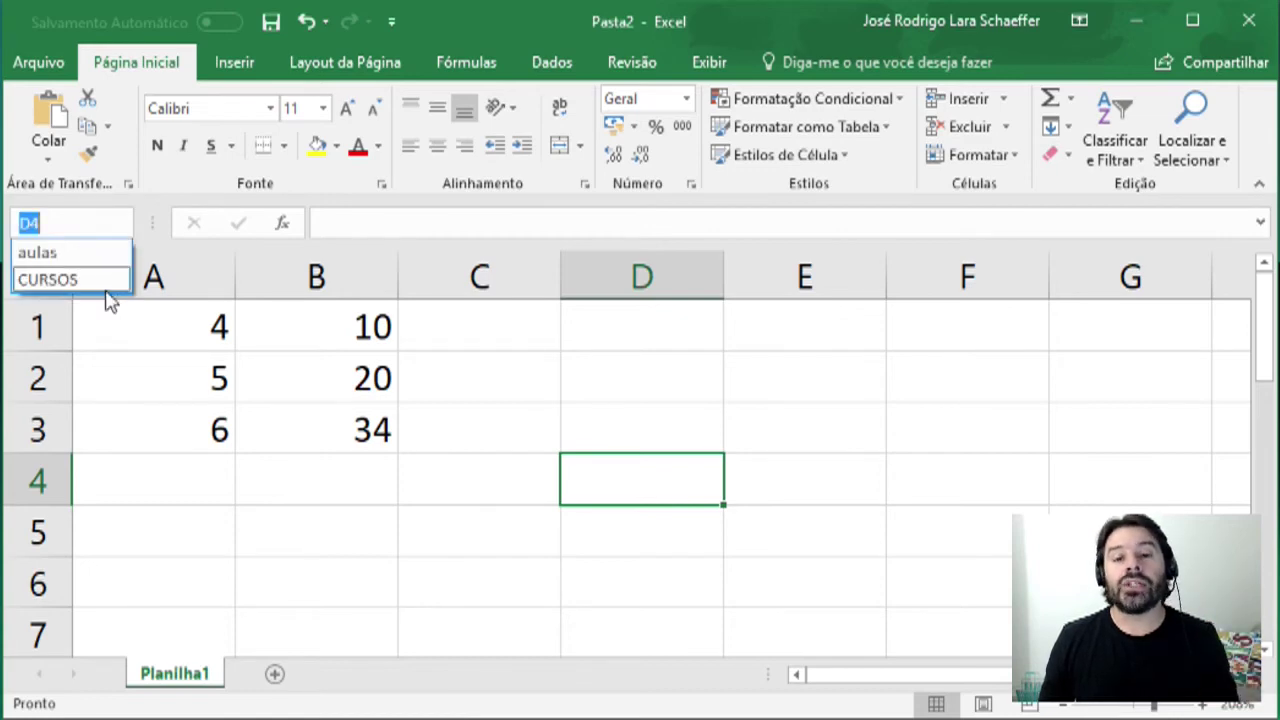
pyautogui.click(60, 280)
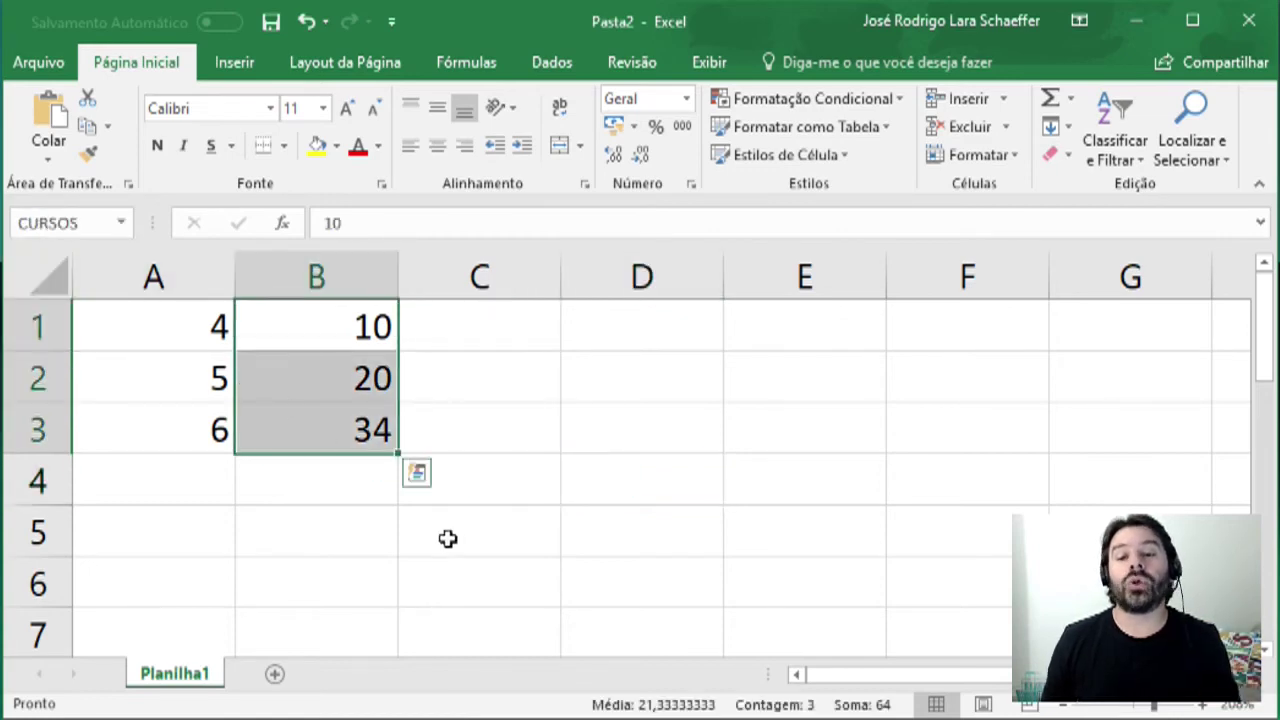
pyautogui.click(517, 561)
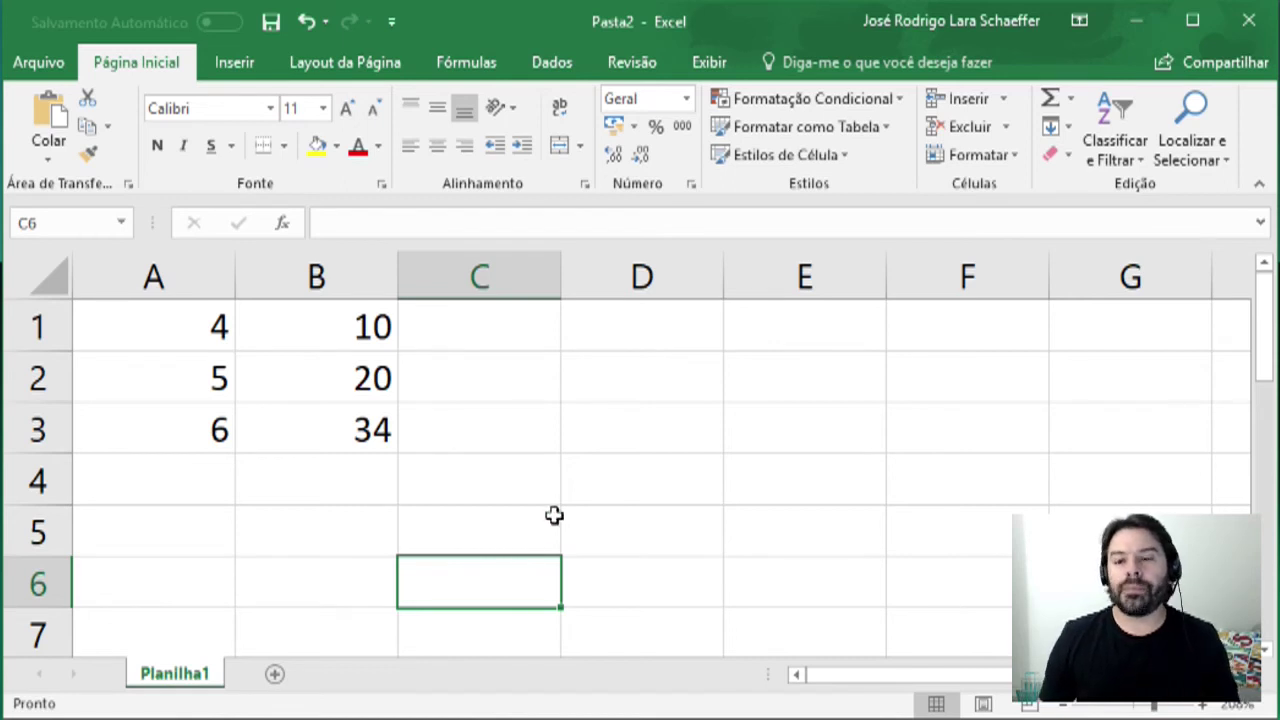
# Select D4 and switch from the Dados ribbon to the Fórmulas ribbon
pyautogui.click(572, 488)
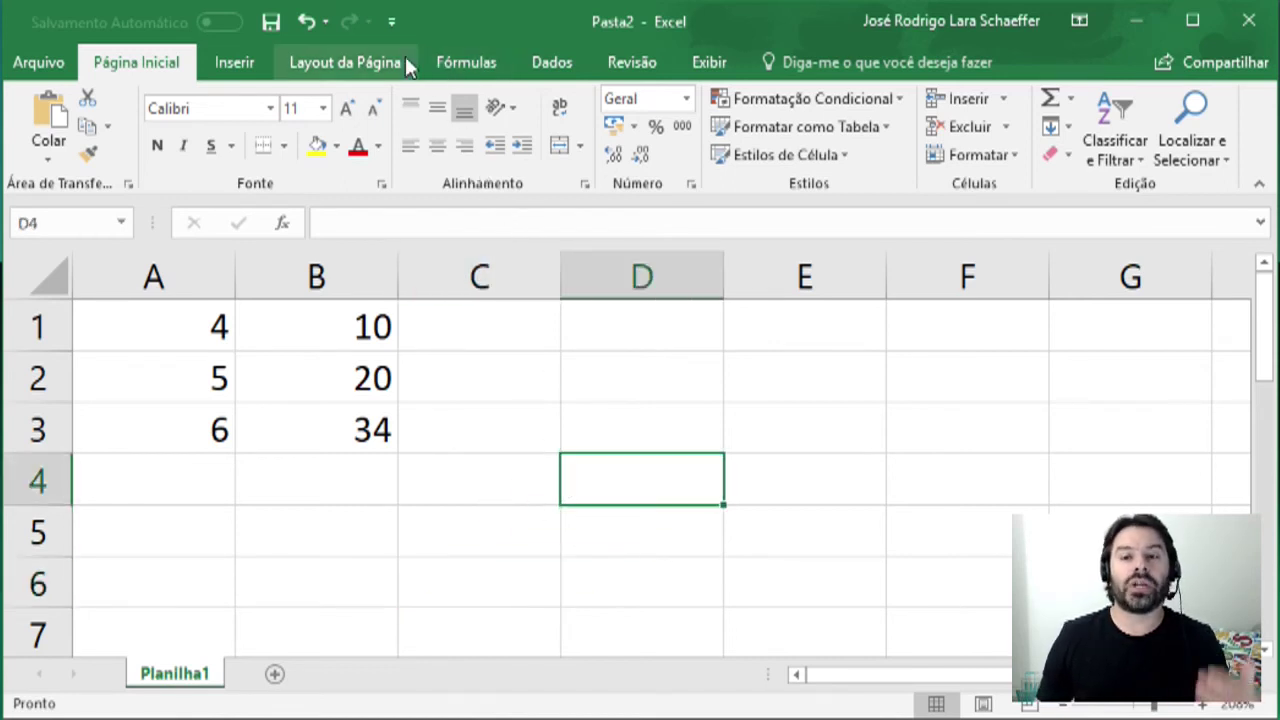
pyautogui.click(524, 66)
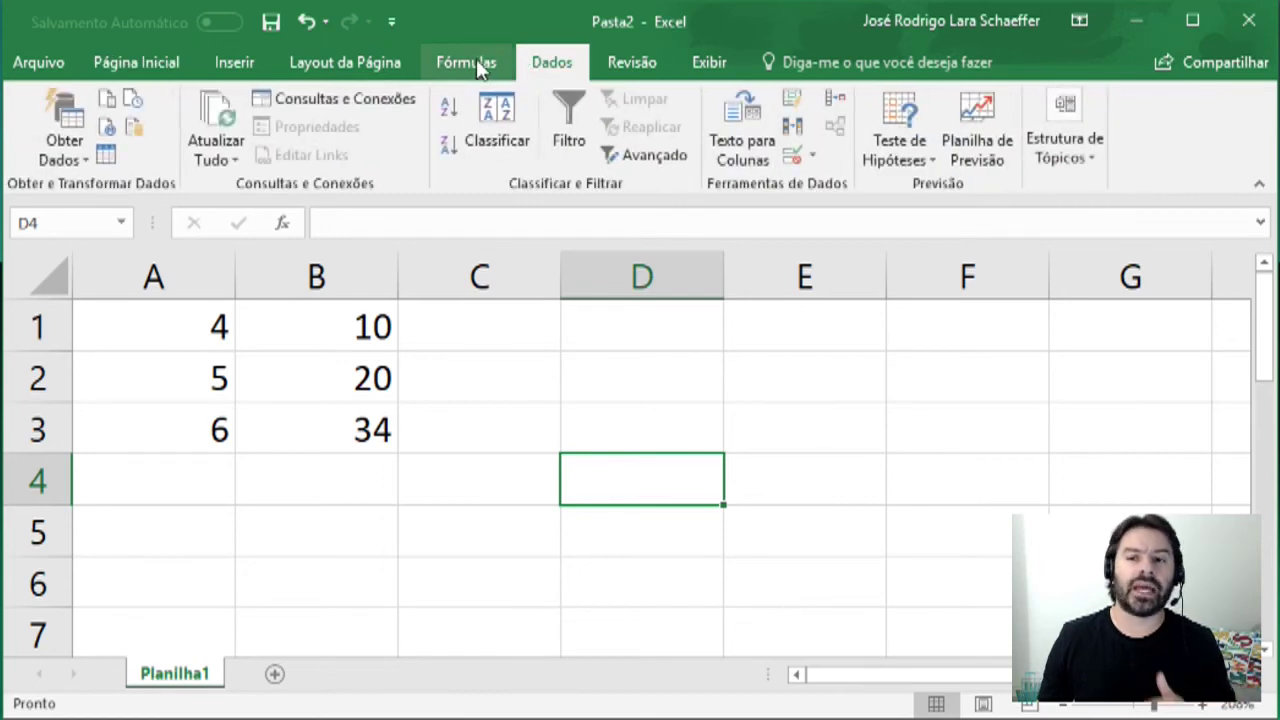
pyautogui.click(476, 66)
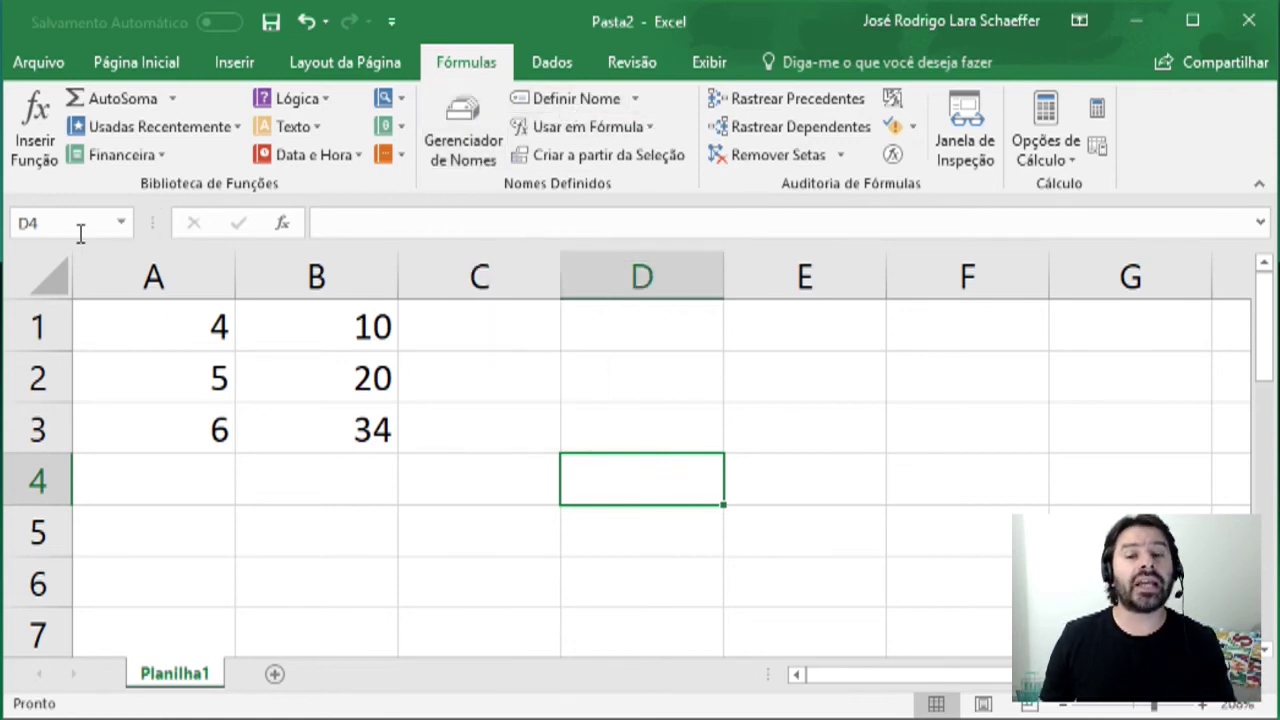
# Open Gerenciador de Nomes, check aulas (A1:A3) and CURSOS (B1:B3), then close it
pyautogui.click(455, 163)
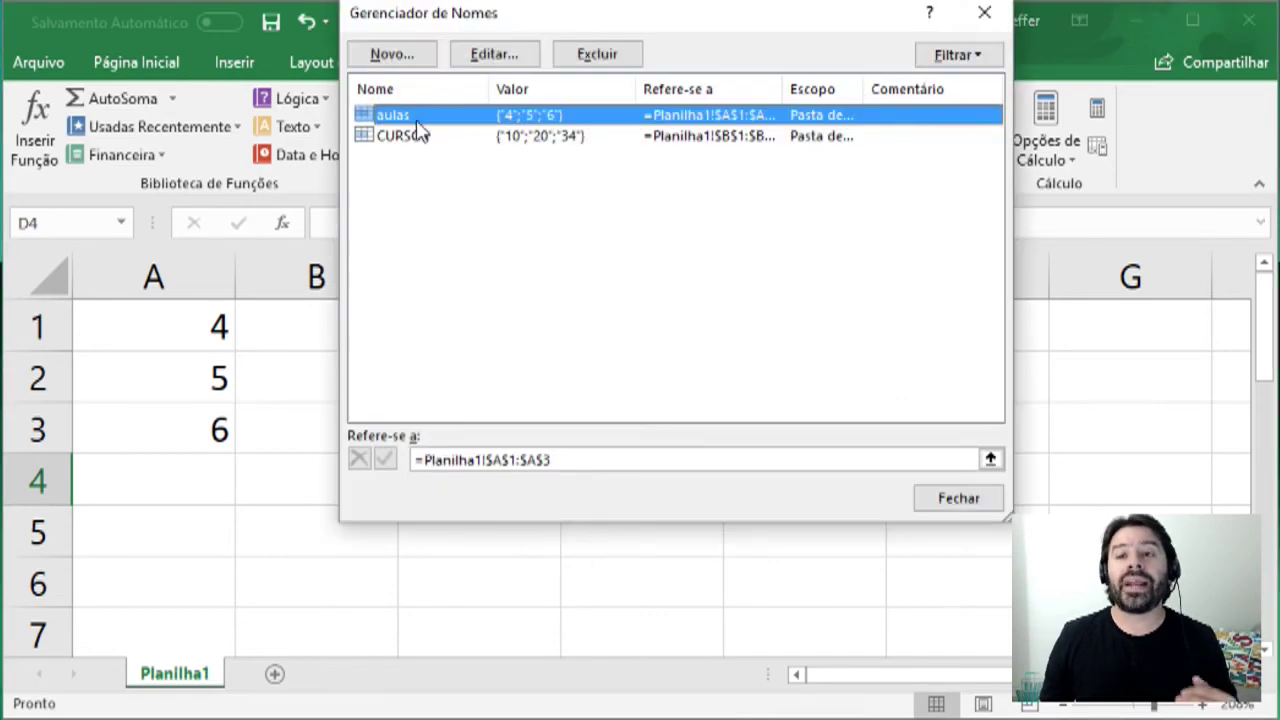
pyautogui.click(418, 140)
pyautogui.click(420, 117)
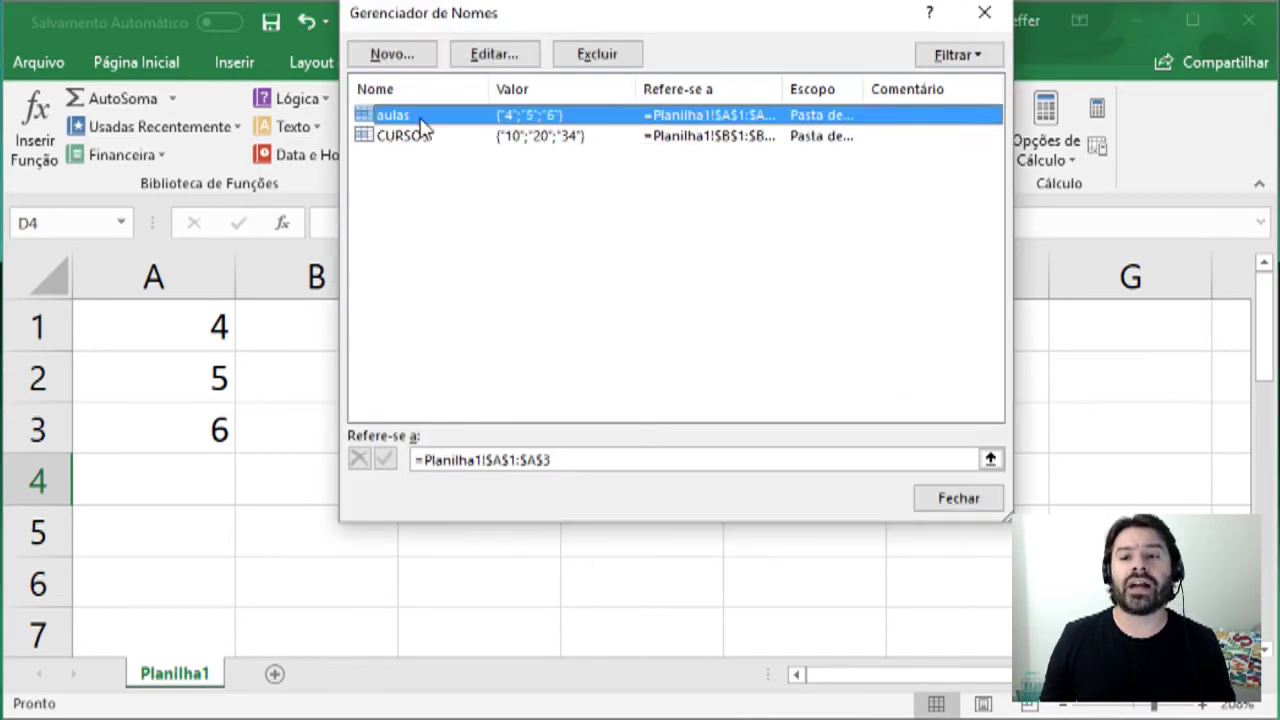
pyautogui.click(418, 140)
pyautogui.click(415, 118)
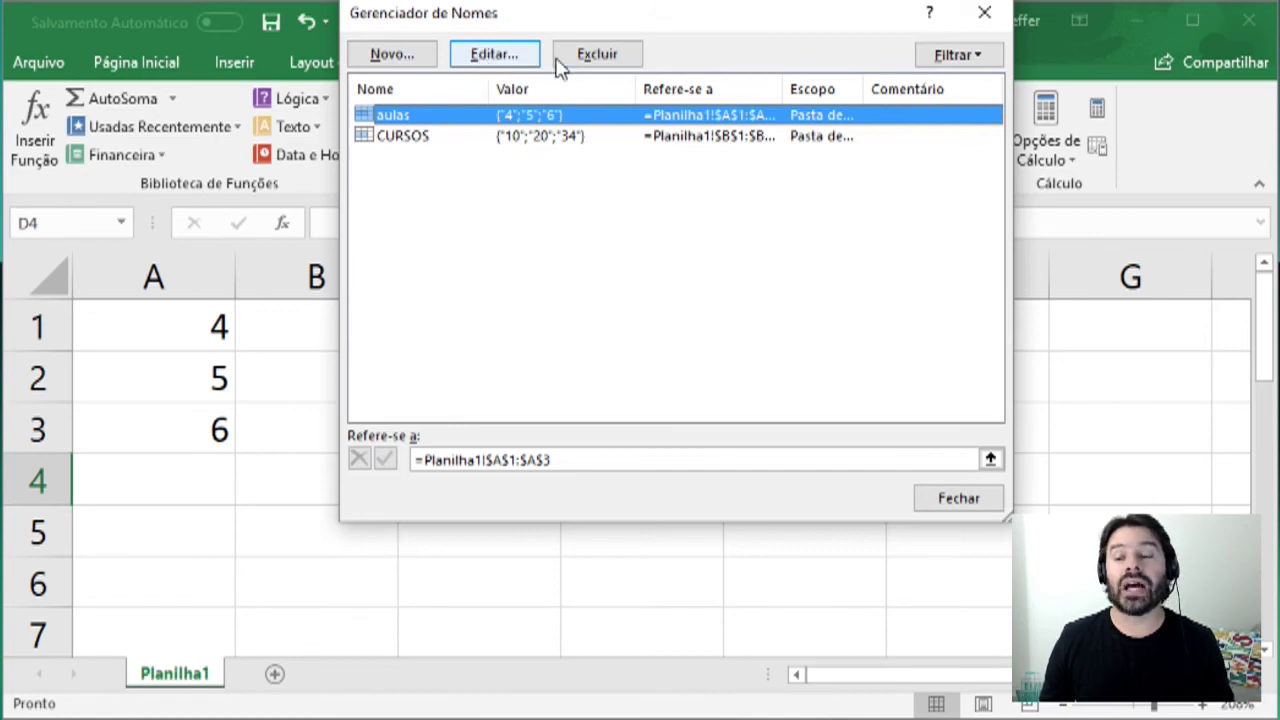
pyautogui.click(984, 12)
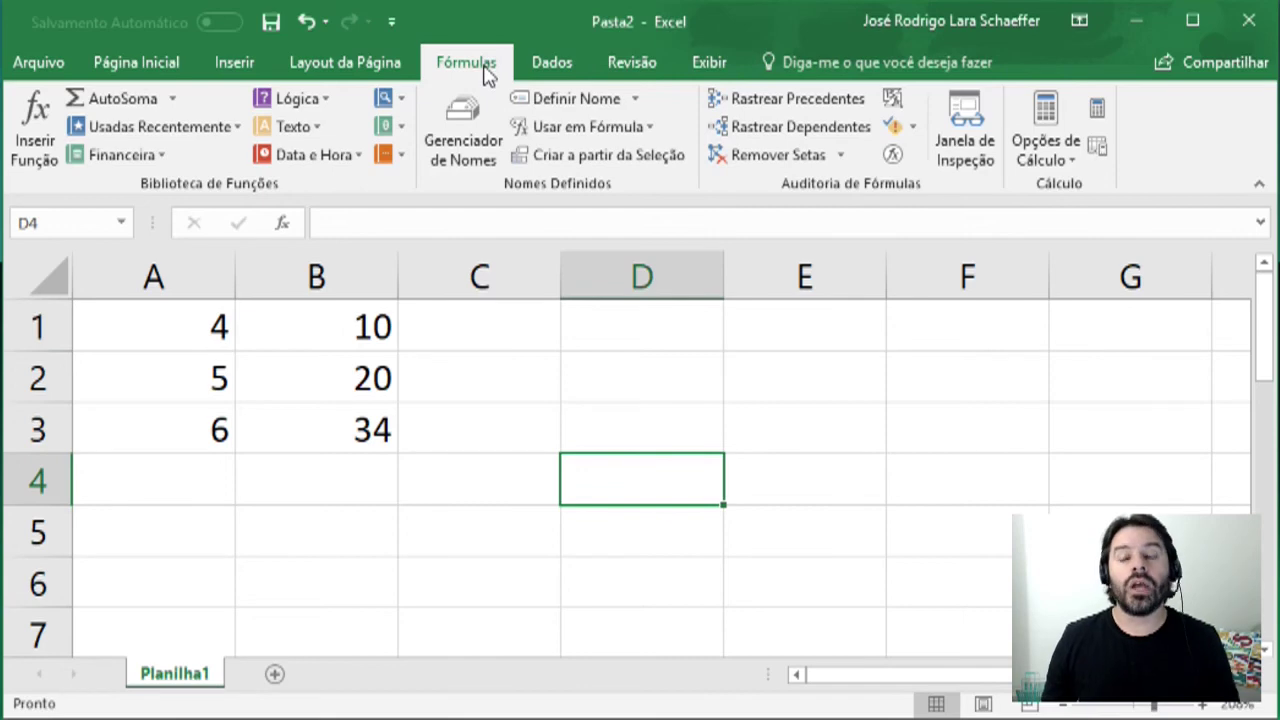
# Reopen the names manager to review CURSOS and aulas again, then close it and select B2
pyautogui.click(460, 145)
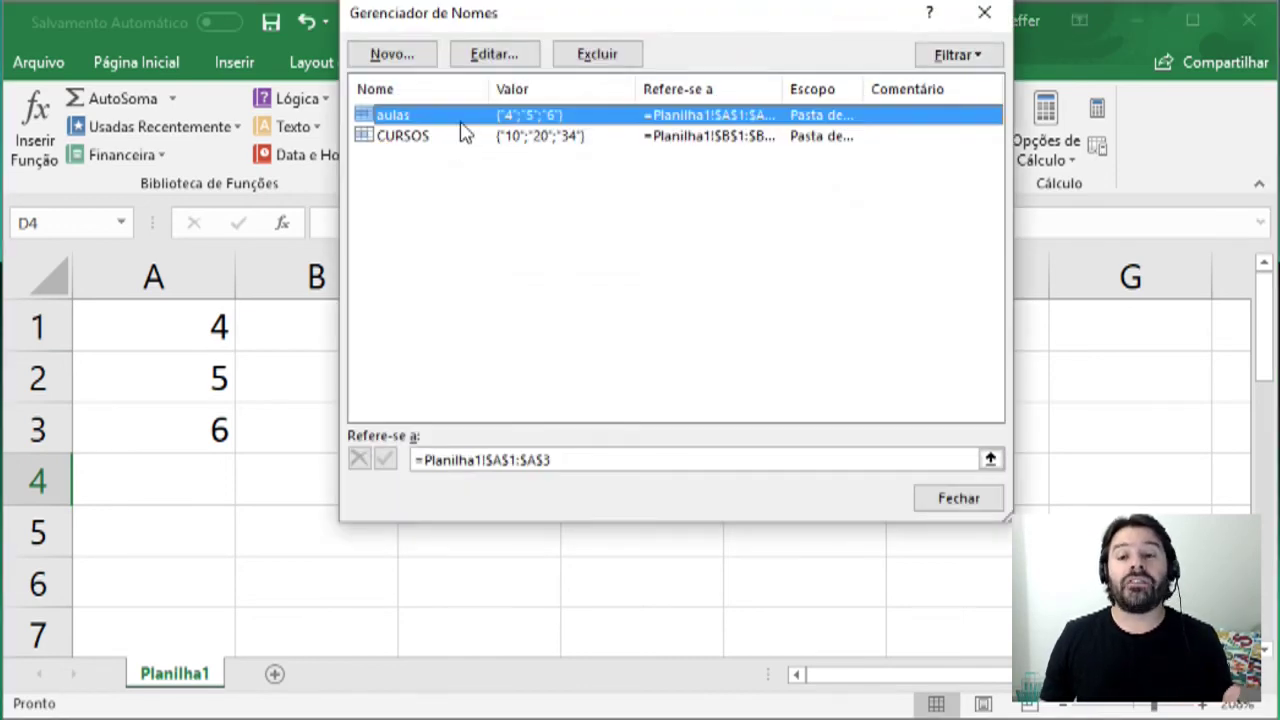
pyautogui.click(450, 136)
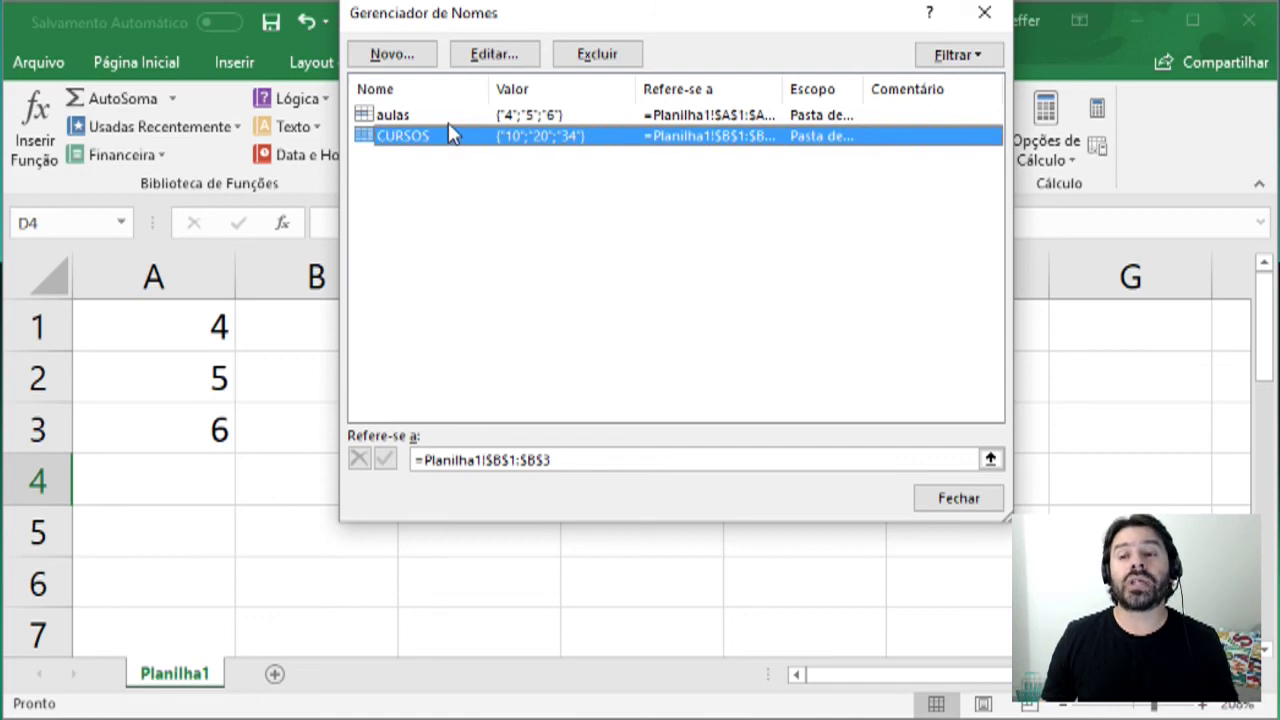
pyautogui.click(453, 119)
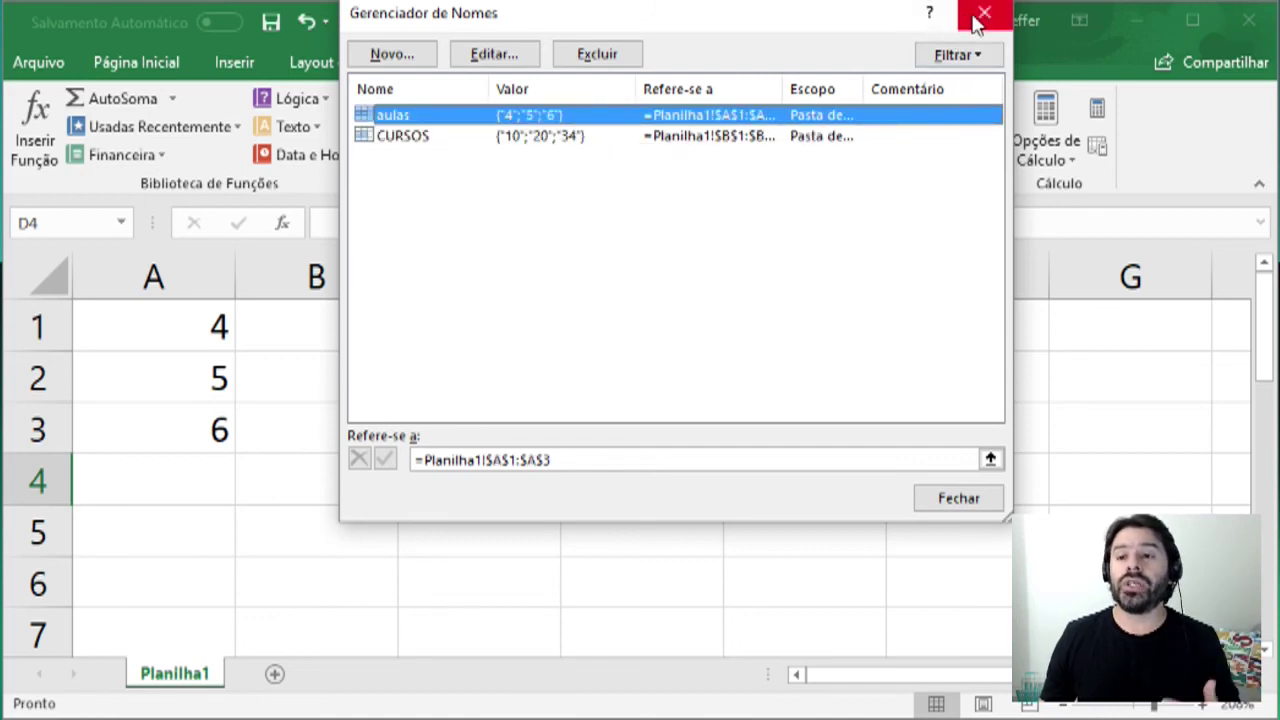
pyautogui.click(978, 20)
pyautogui.click(292, 378)
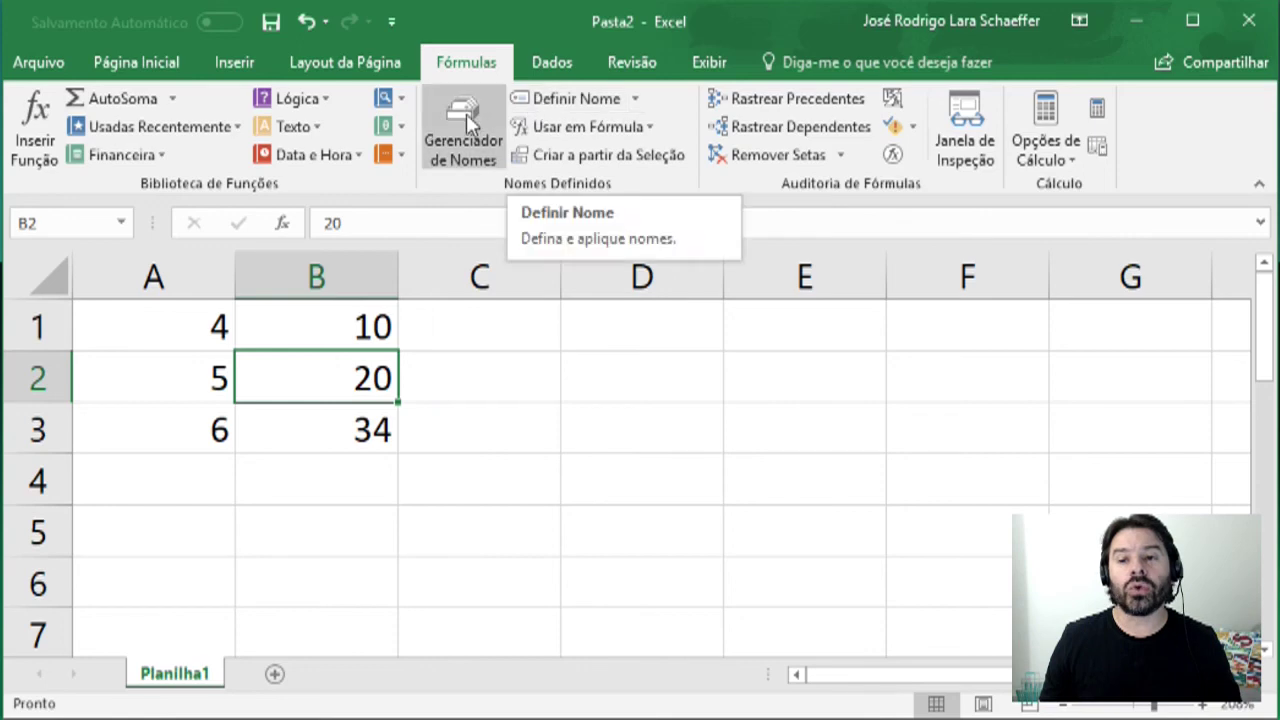
# Select the empty cell B4
pyautogui.click(357, 470)
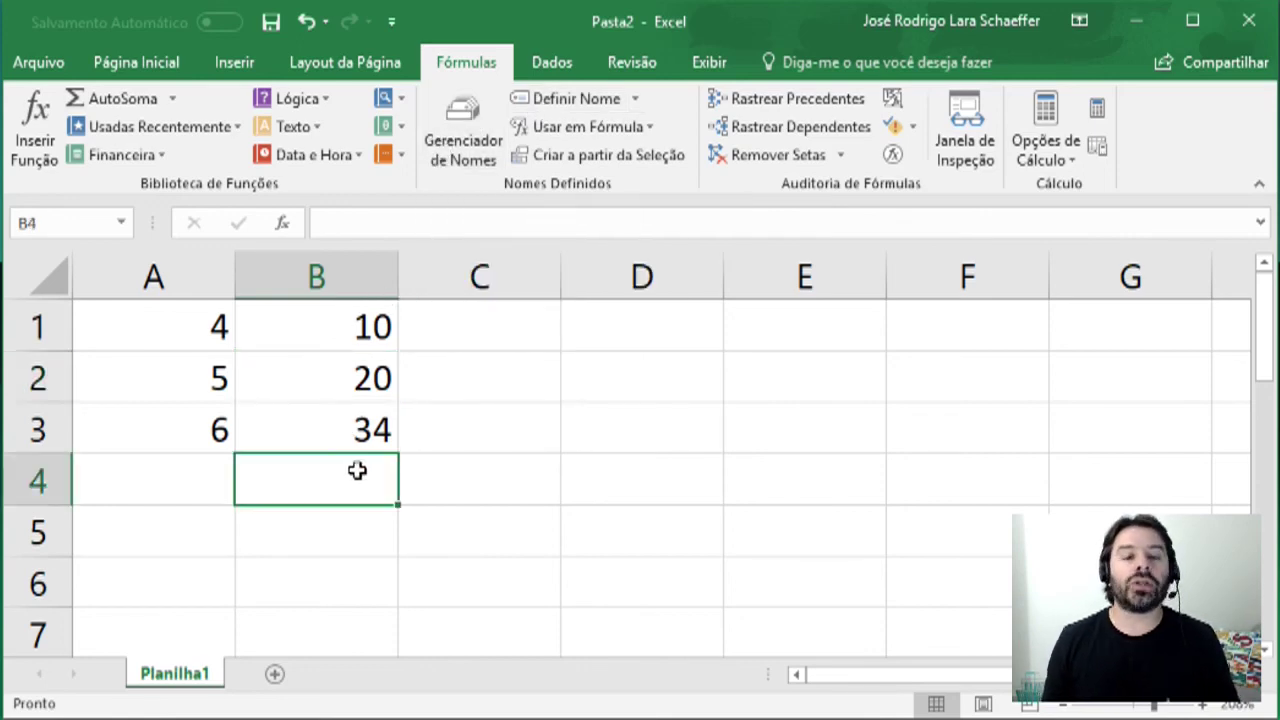